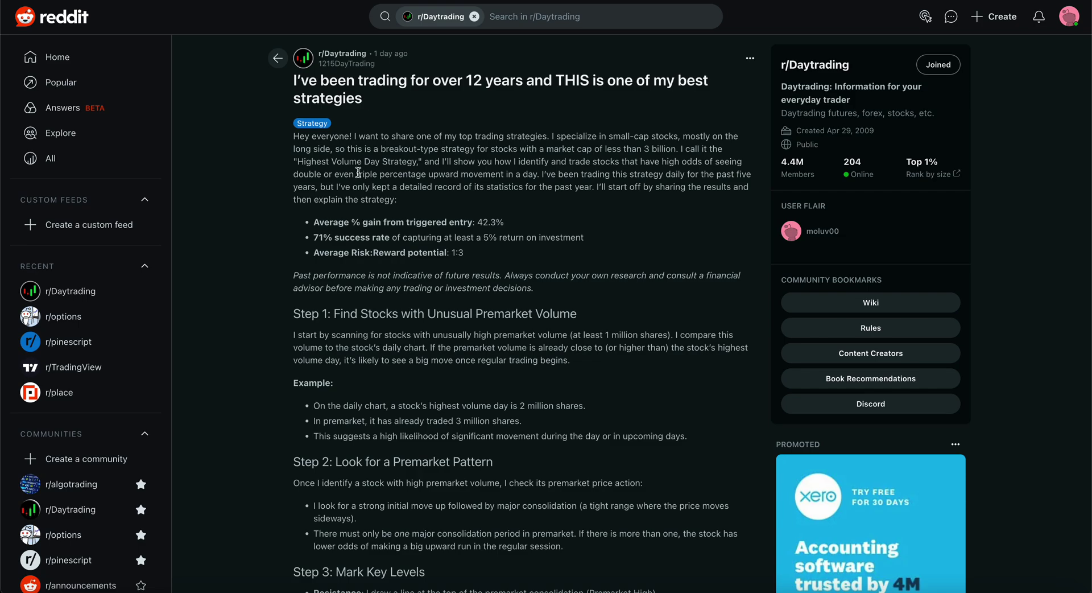
Read through the r/Daytrading strategy post, examining its premarket volume, pattern, key level, target and breakout steps.
scroll(359, 173, "down", 2)
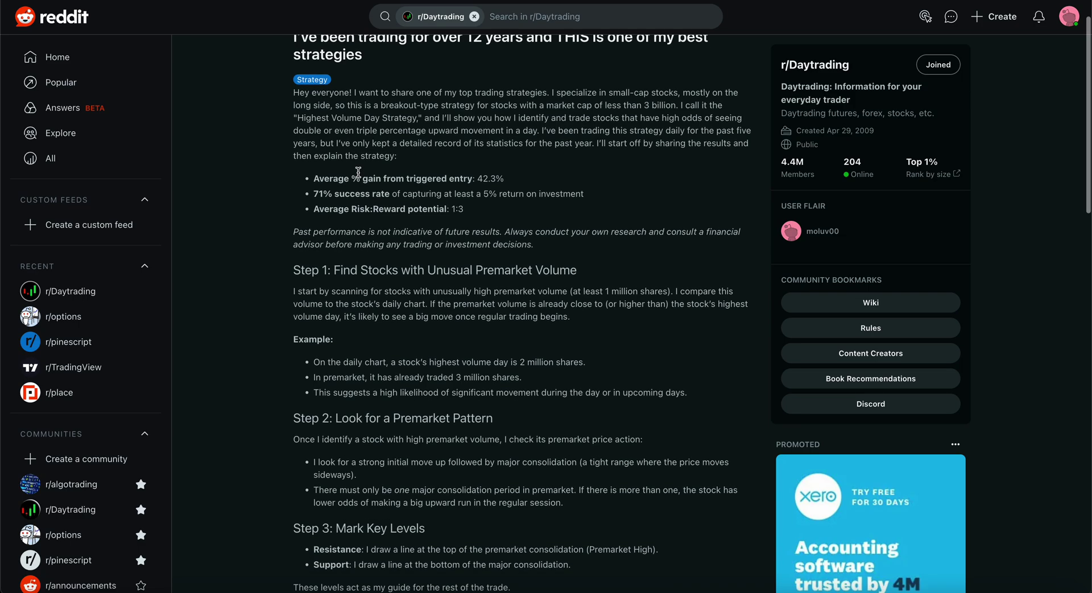
scroll(359, 172, "down", 4)
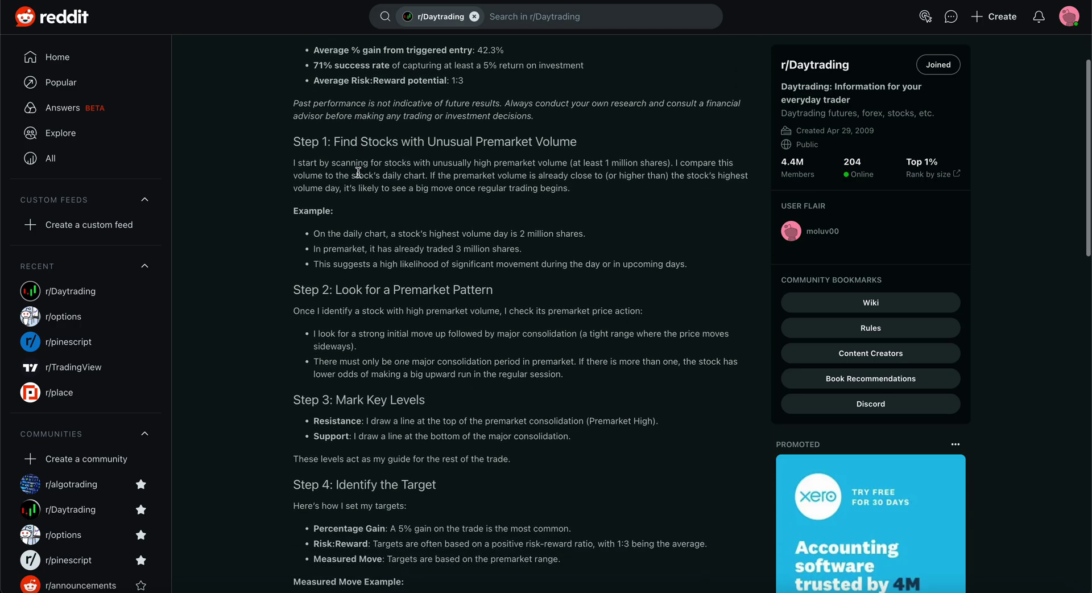
scroll(358, 176, "down", 6)
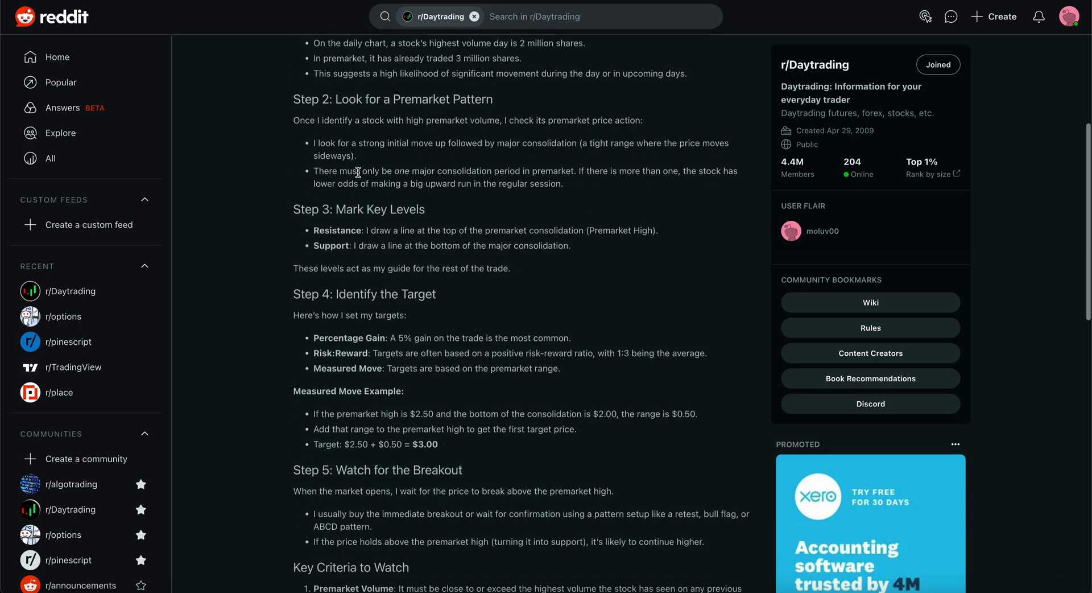
scroll(358, 172, "down", 1)
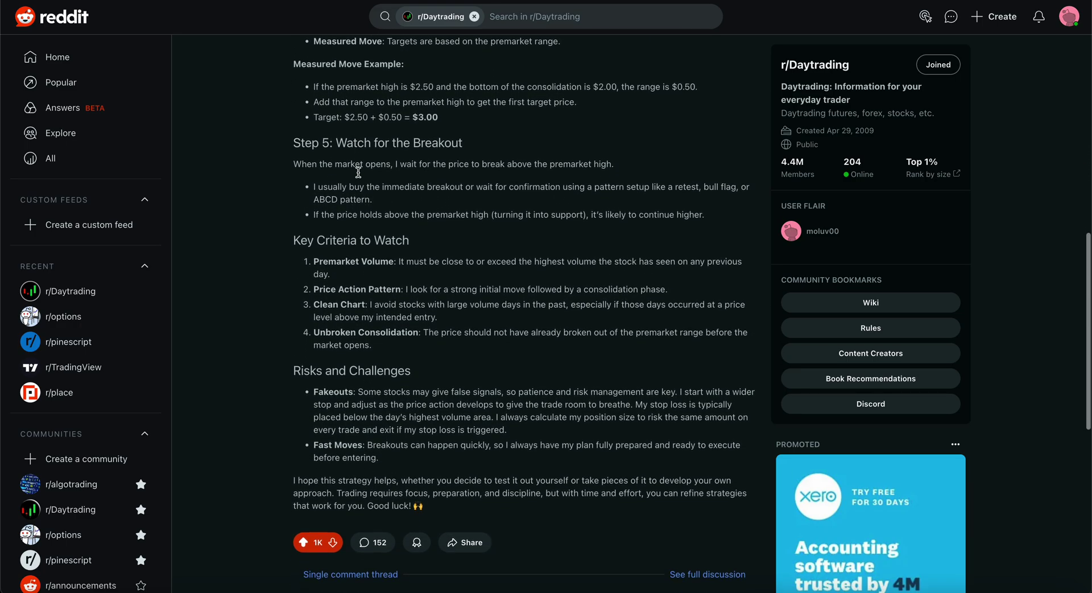
scroll(360, 176, "up", 1)
scroll(358, 173, "up", 7)
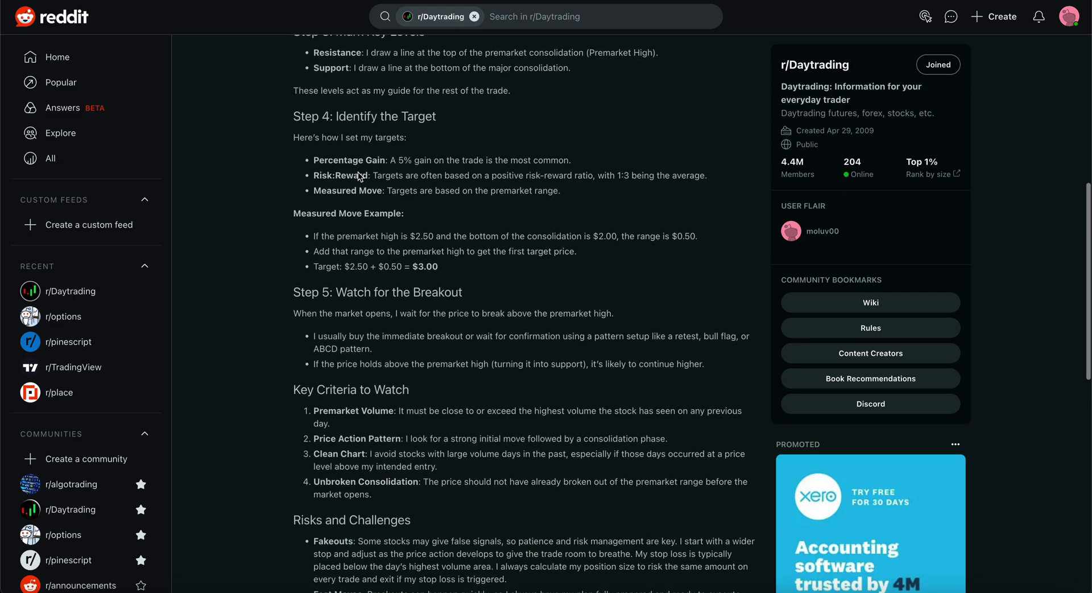
scroll(358, 173, "up", 2)
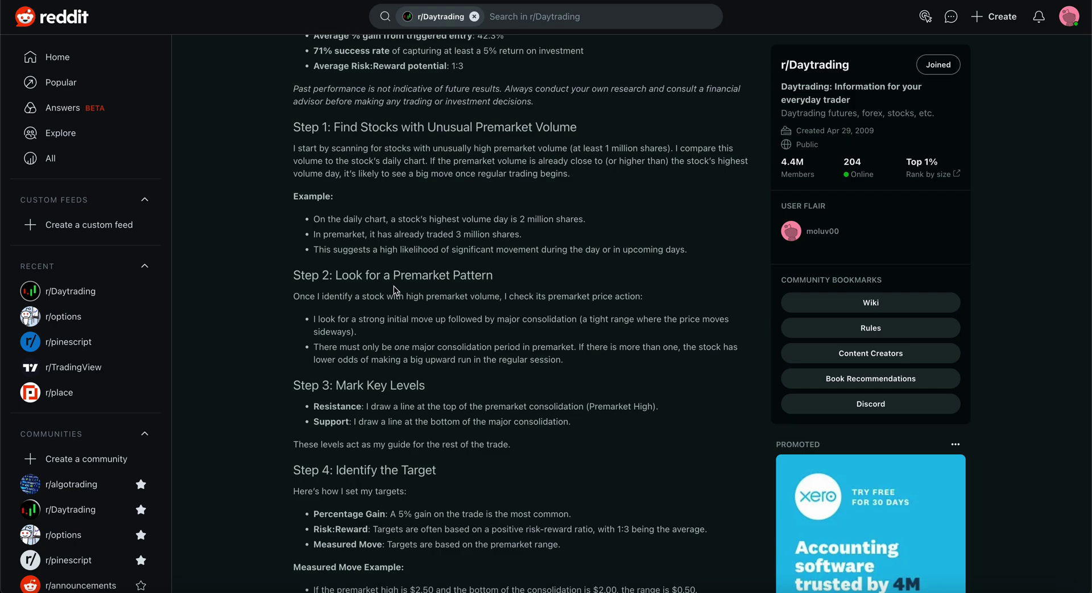
scroll(393, 286, "down", 3)
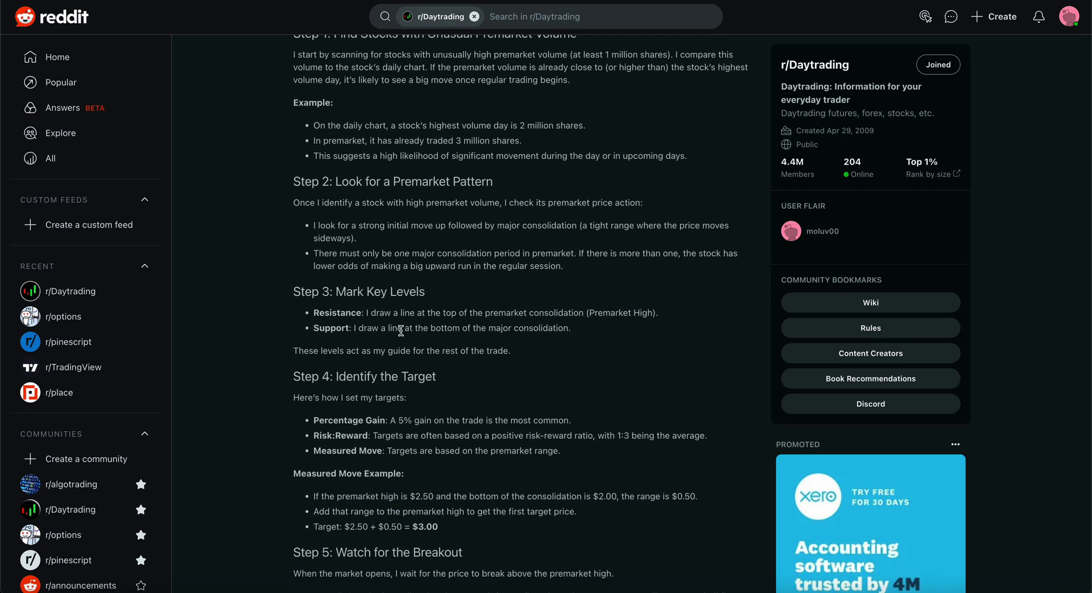
scroll(401, 330, "down", 3)
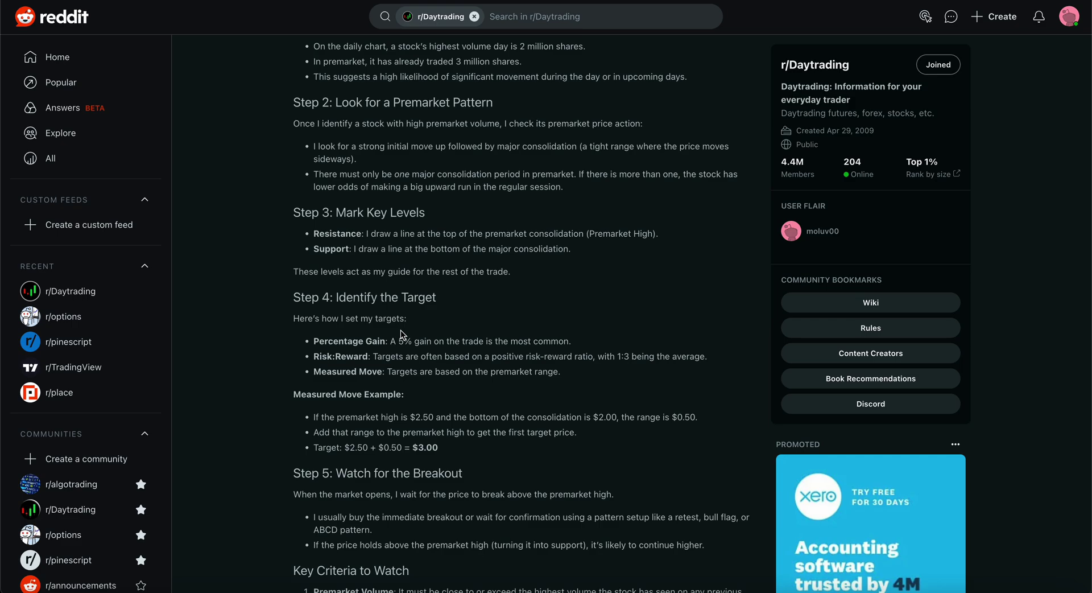
scroll(400, 330, "down", 1)
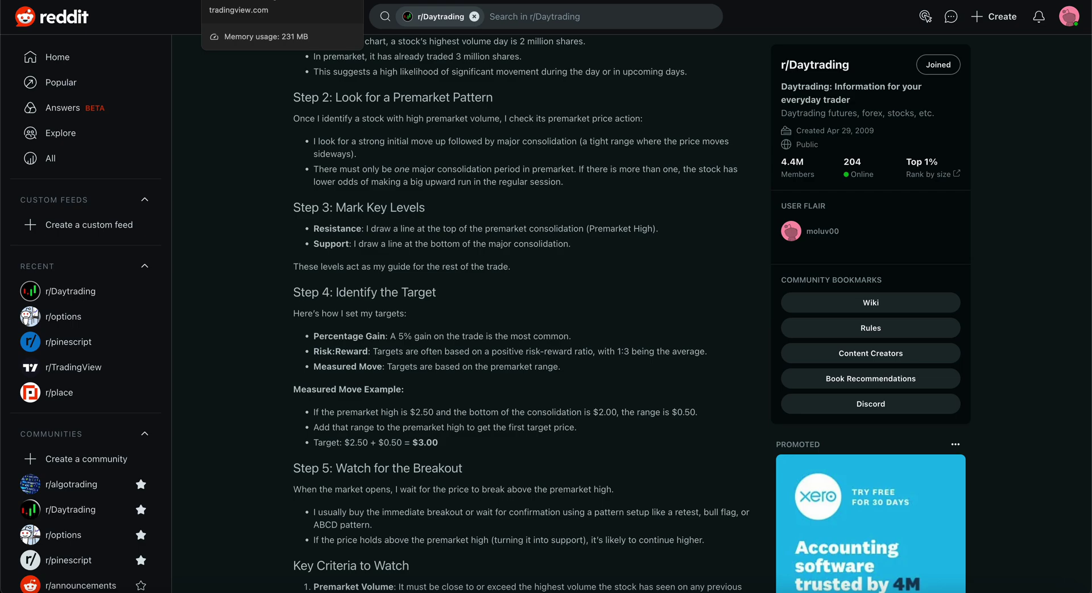
key("ctrl+Tab")
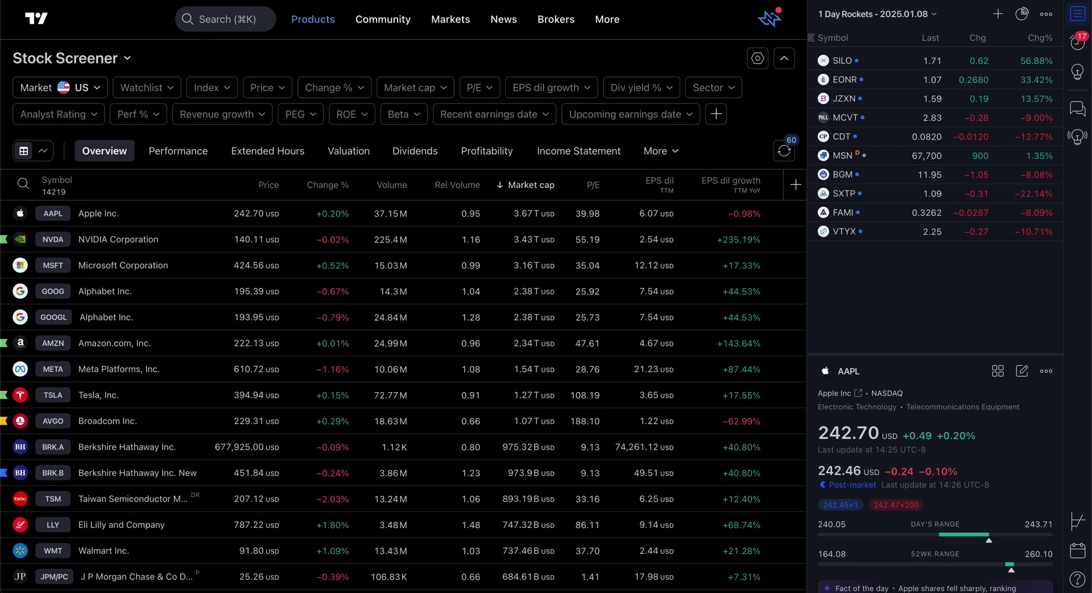
left_click(434, 89)
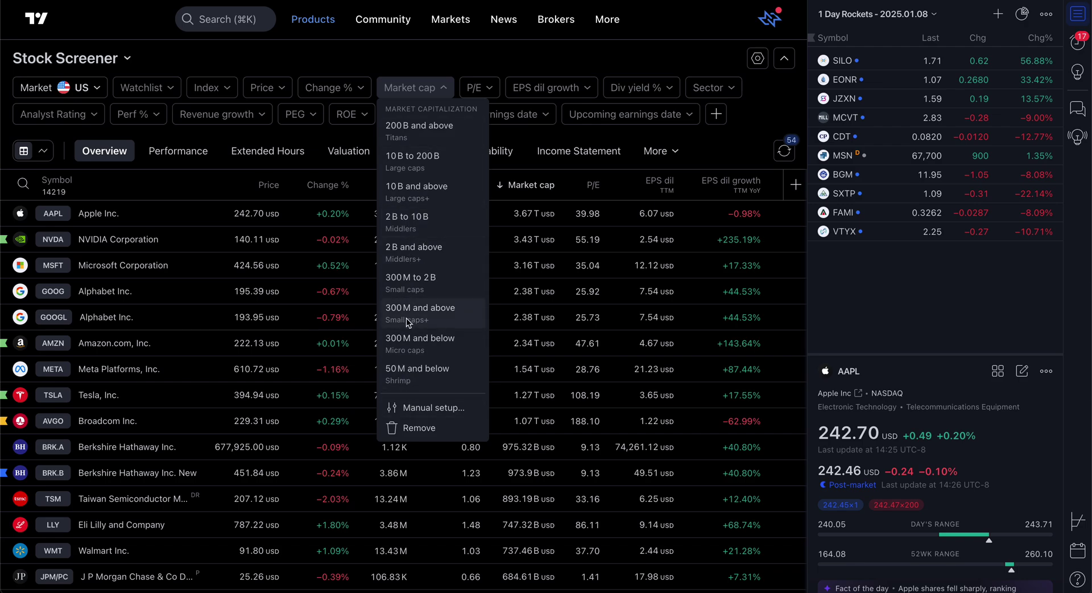
left_click(425, 408)
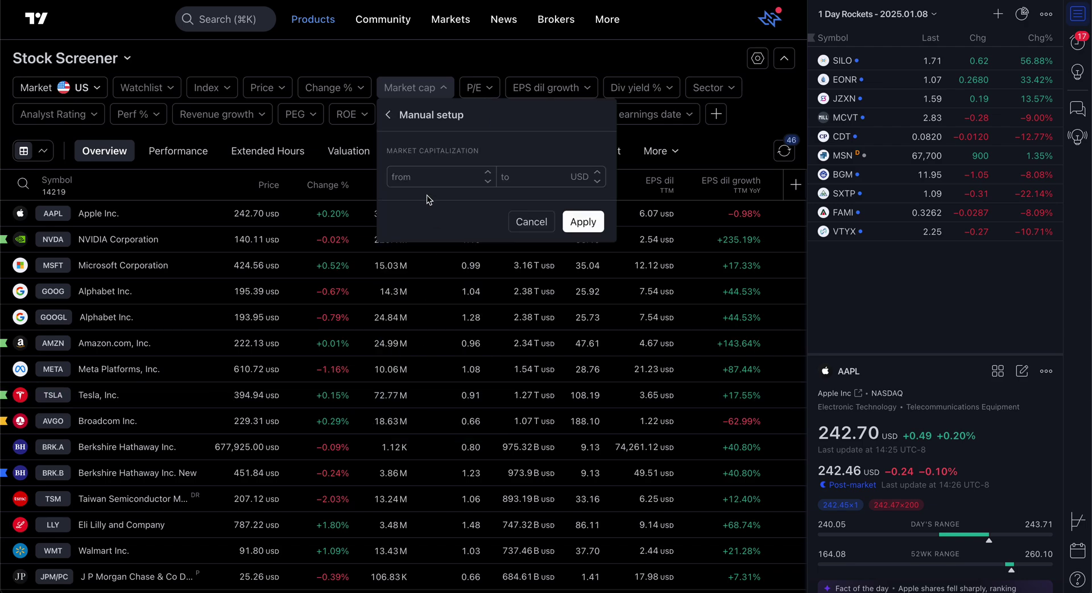
type("0")
left_click(550, 176)
type("20000")
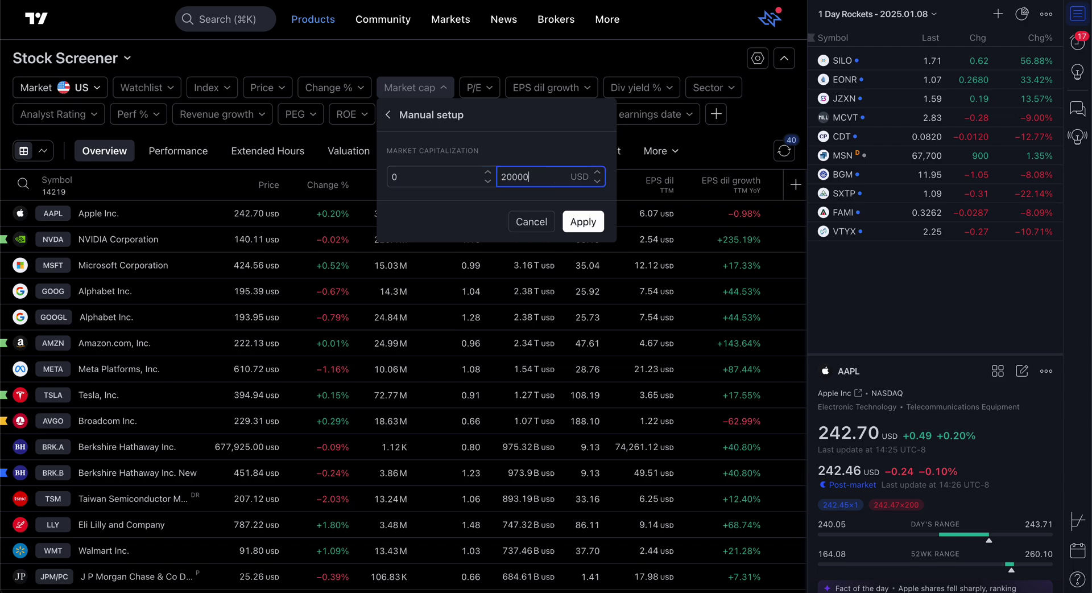
type("00000")
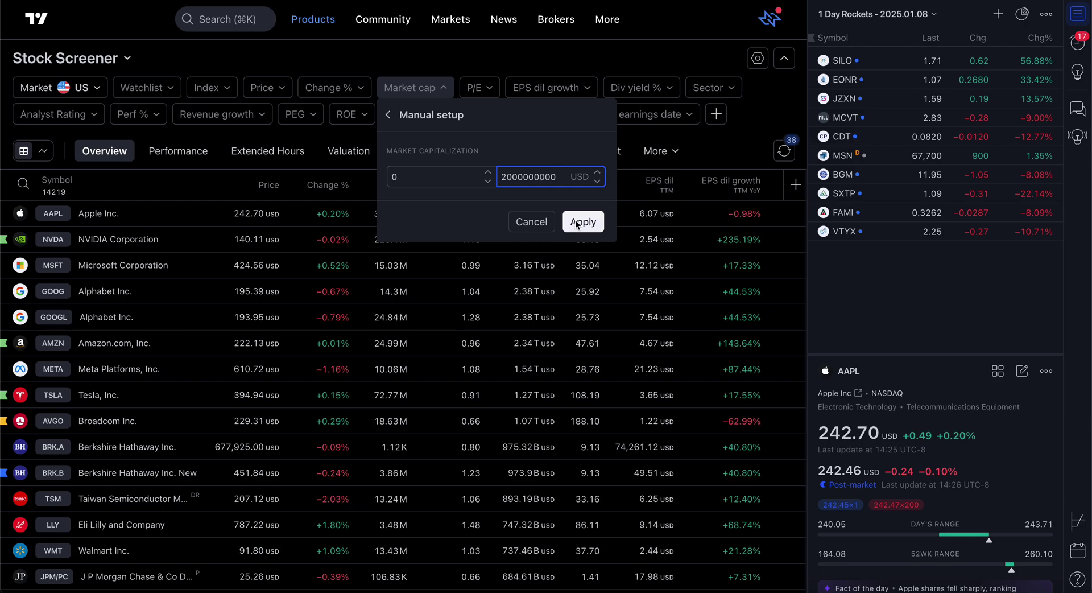
left_click(577, 222)
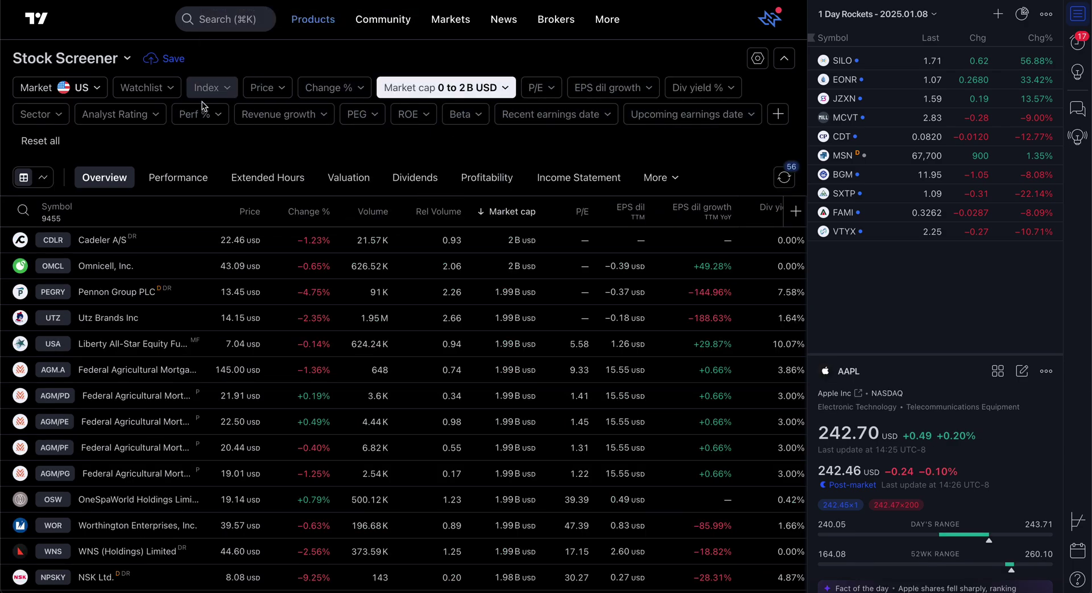
Add a Pre-market Volume filter to the screener.
left_click(777, 116)
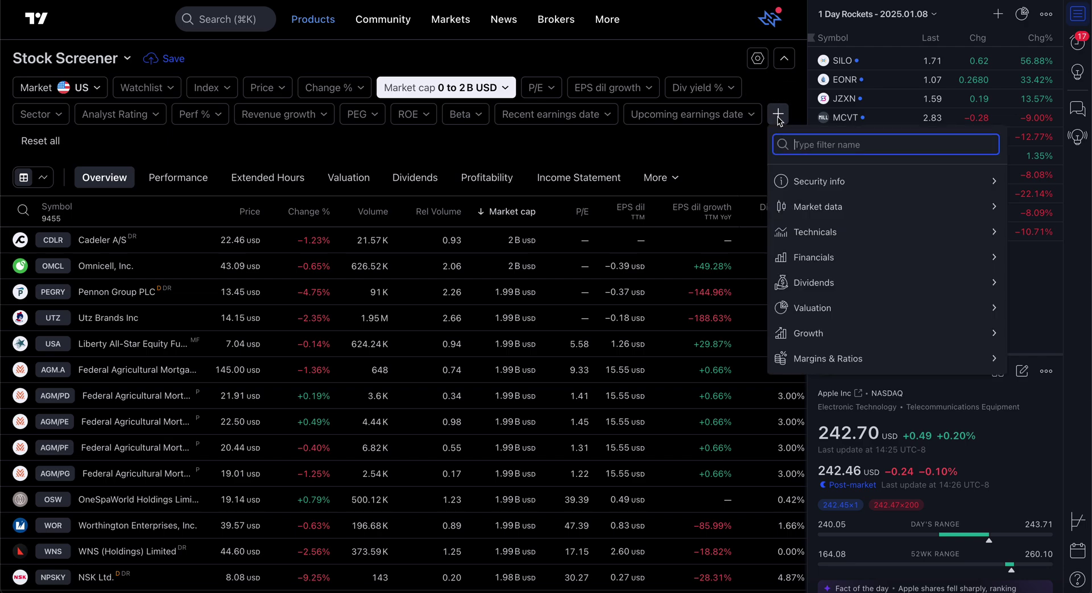
type("volume")
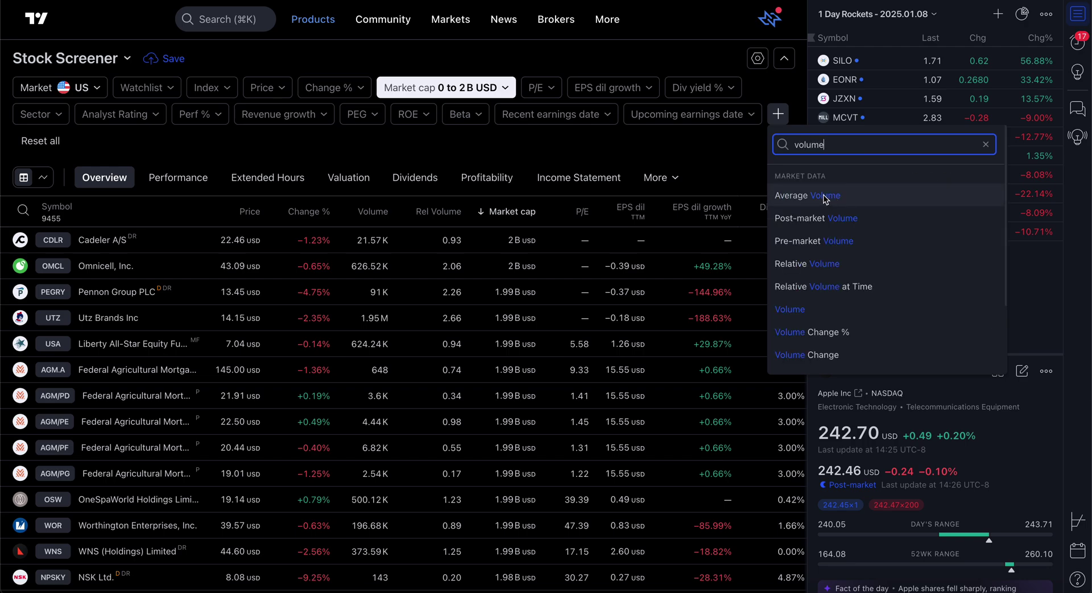
left_click(818, 240)
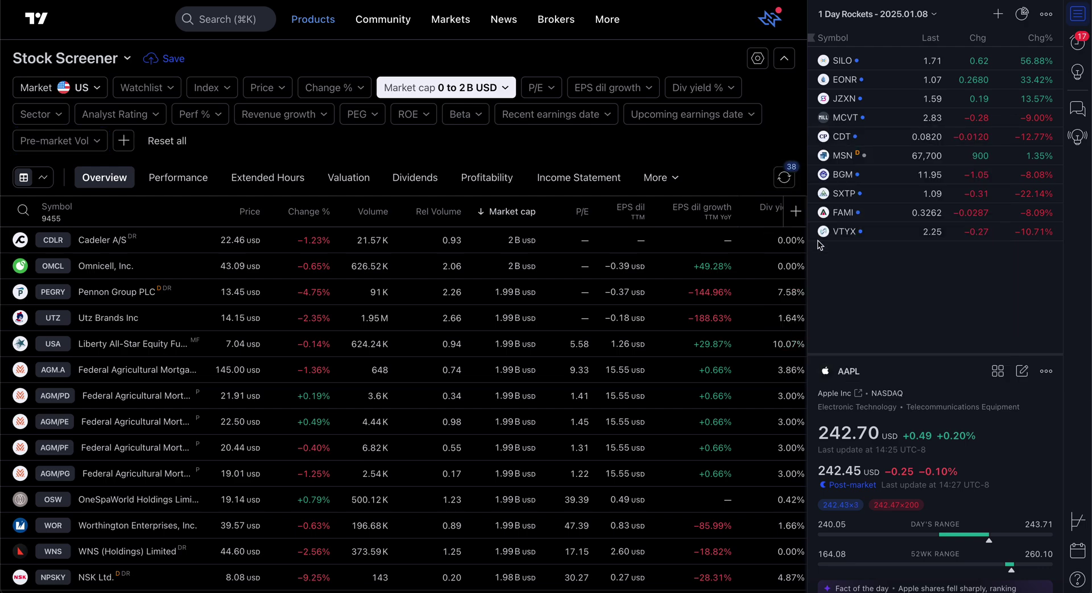
Set the pre-market volume filter to Above the Average Volume over 90 days and apply it.
left_click(54, 141)
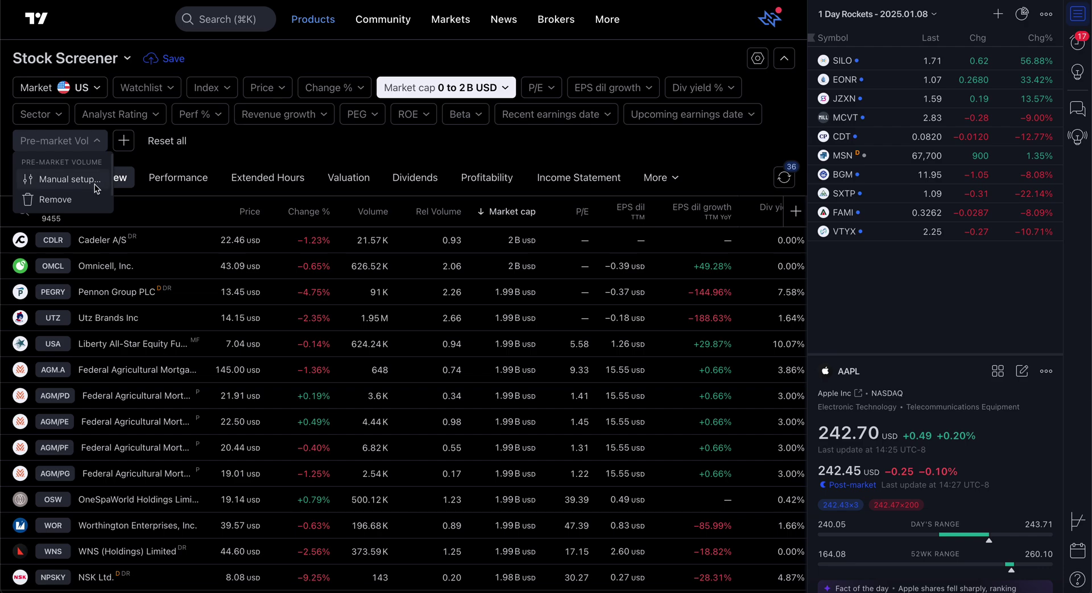
left_click(69, 180)
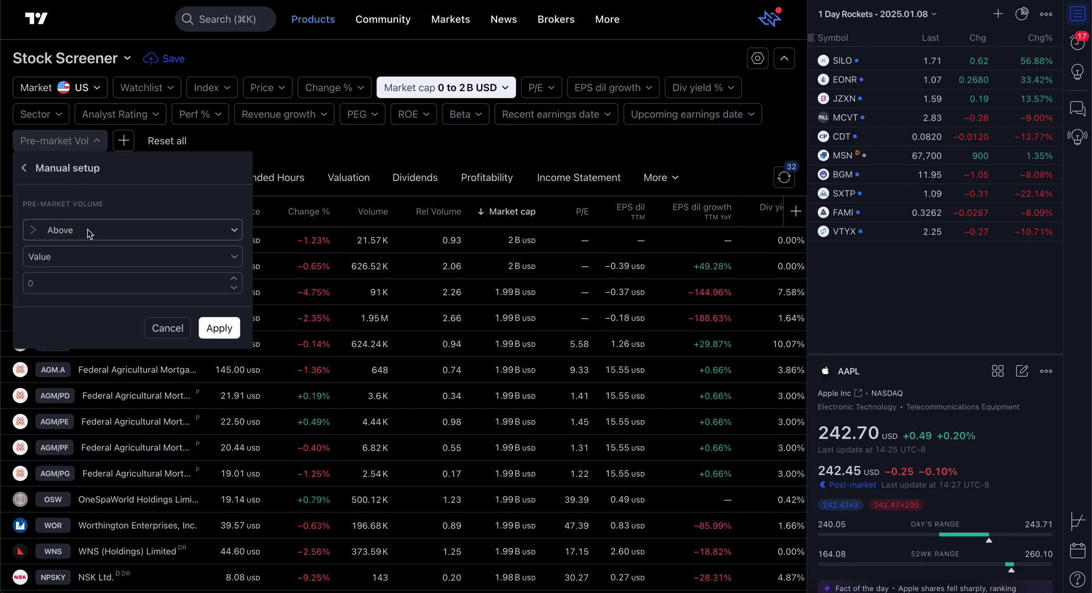
left_click(81, 256)
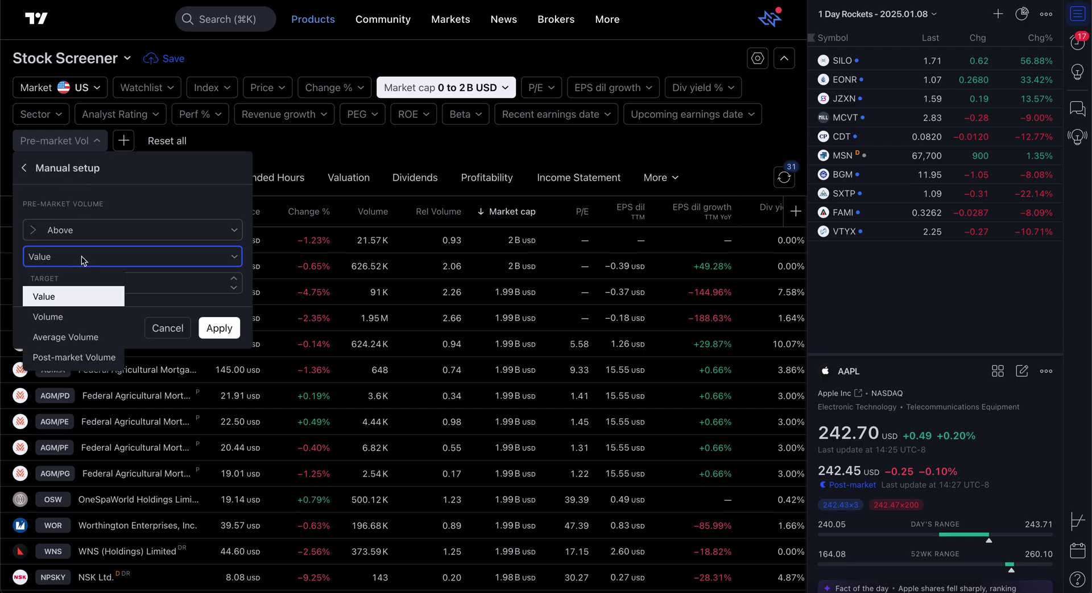
left_click(63, 337)
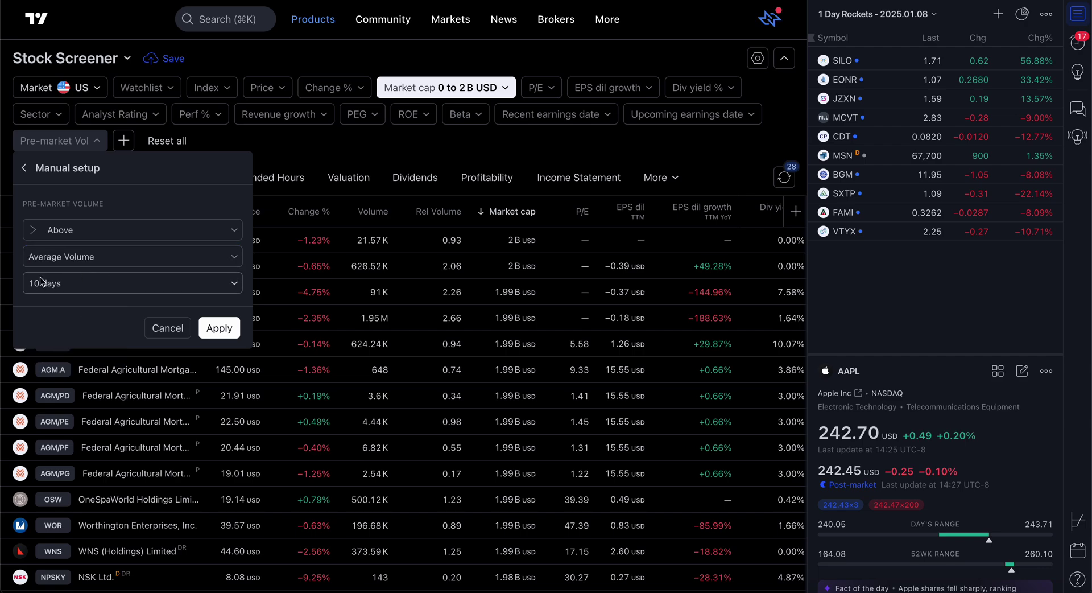
left_click(96, 286)
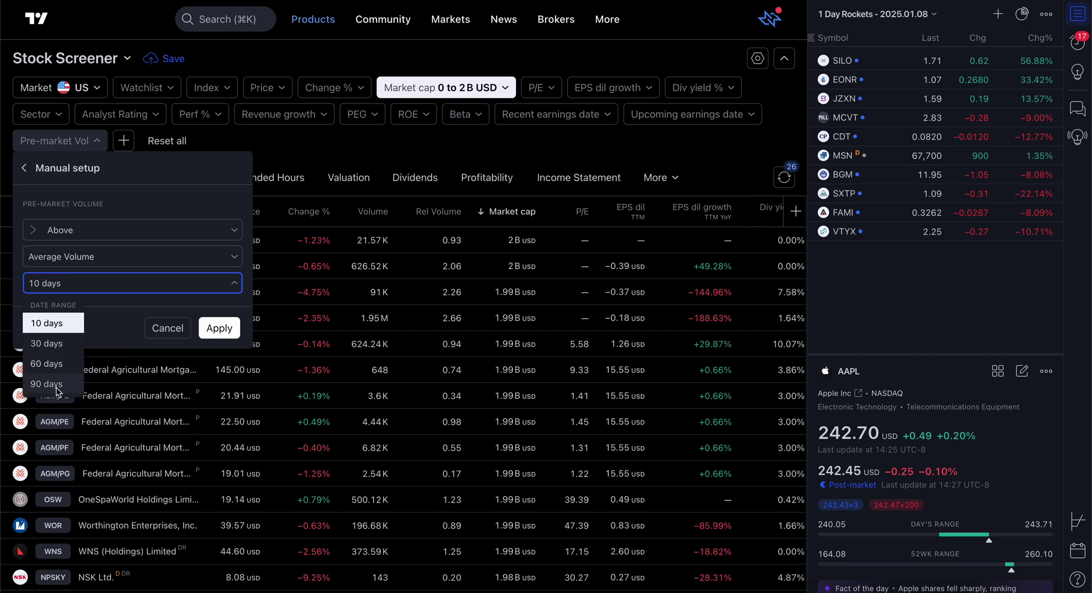
left_click(57, 386)
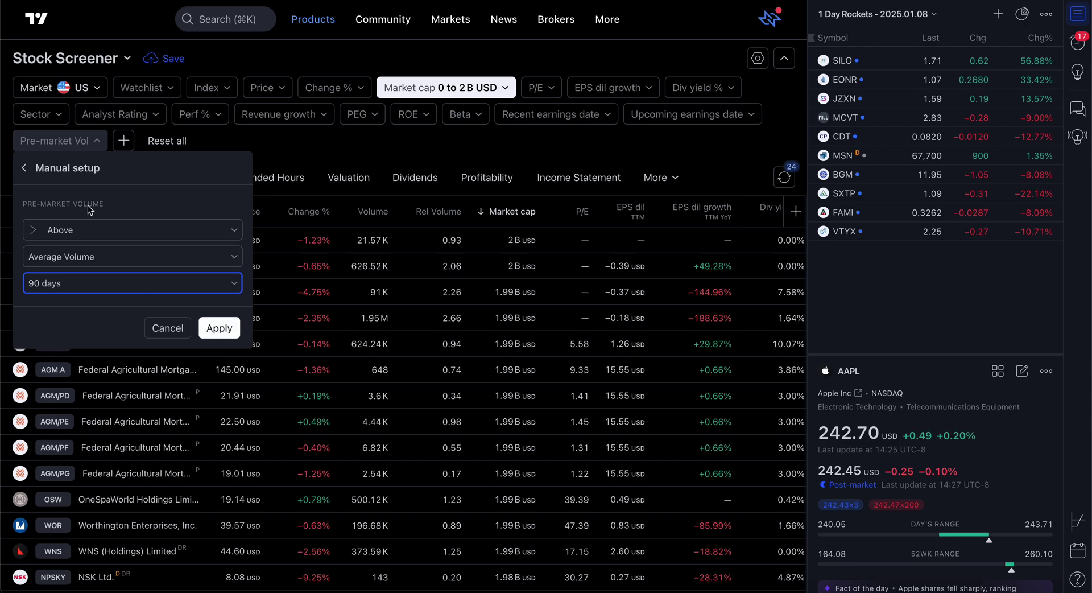
left_click(220, 330)
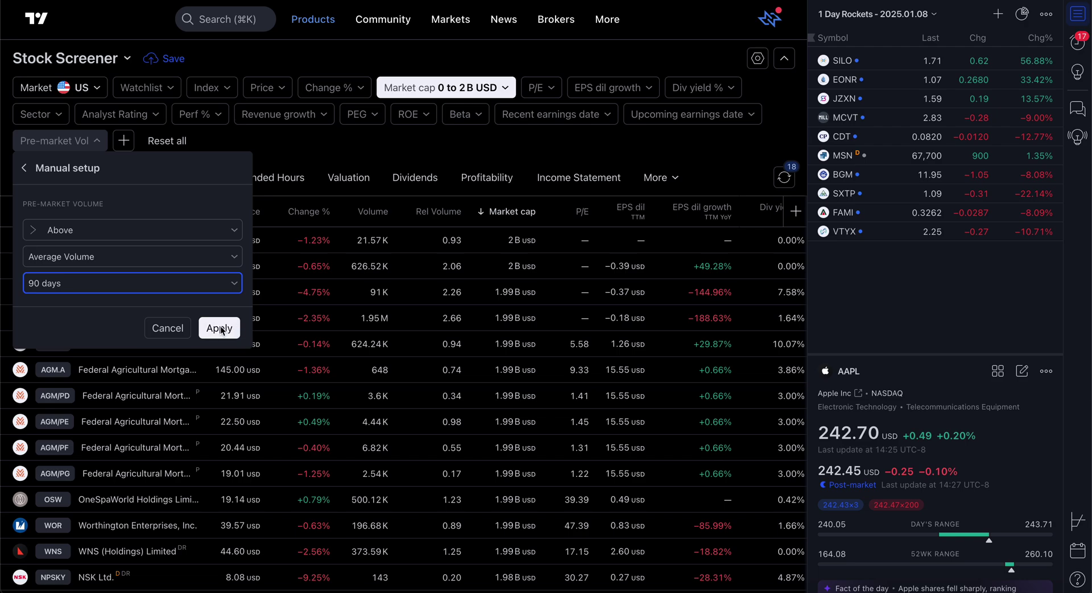
left_click(222, 328)
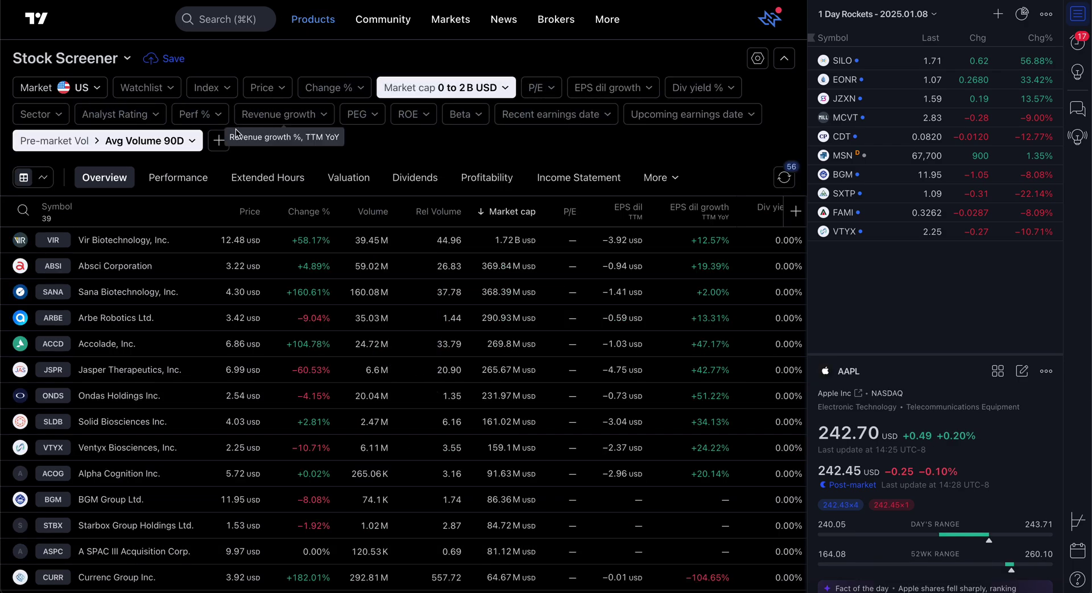
Add an Average True Range % filter to the screener.
left_click(219, 143)
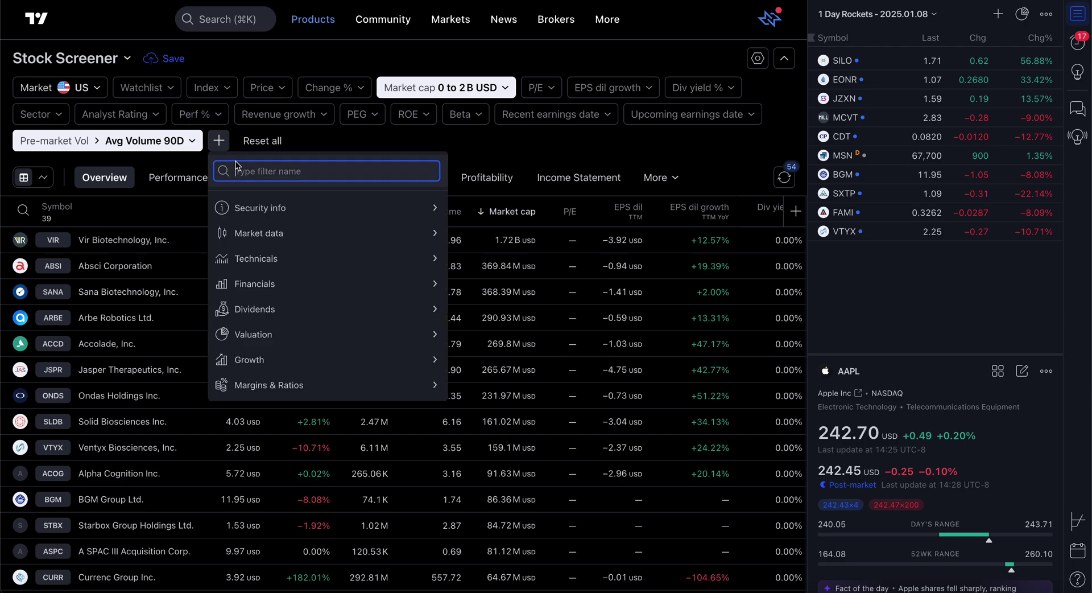
type("atr")
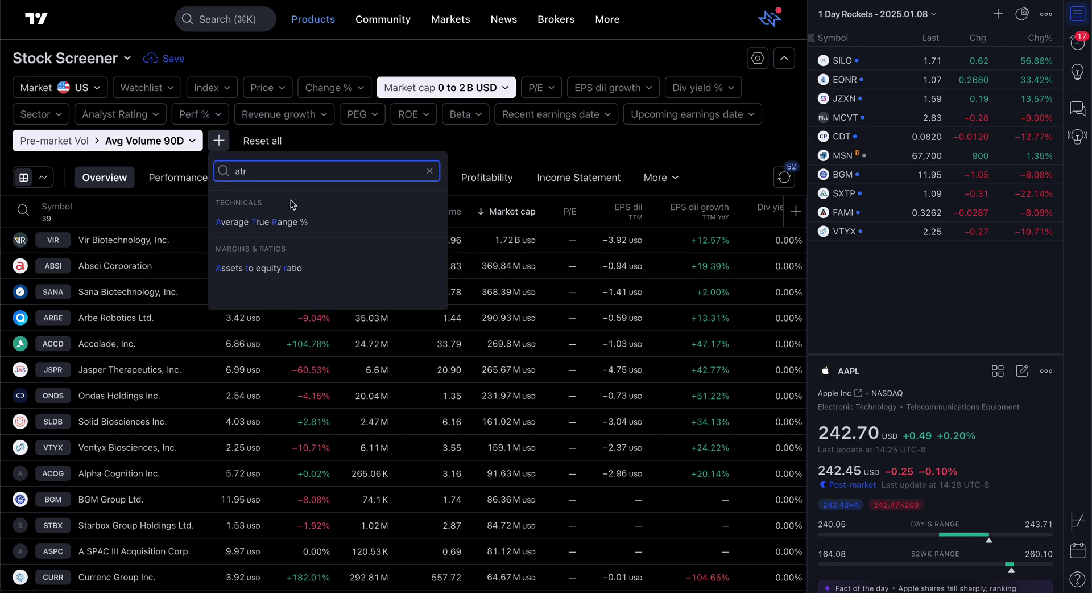
left_click(251, 223)
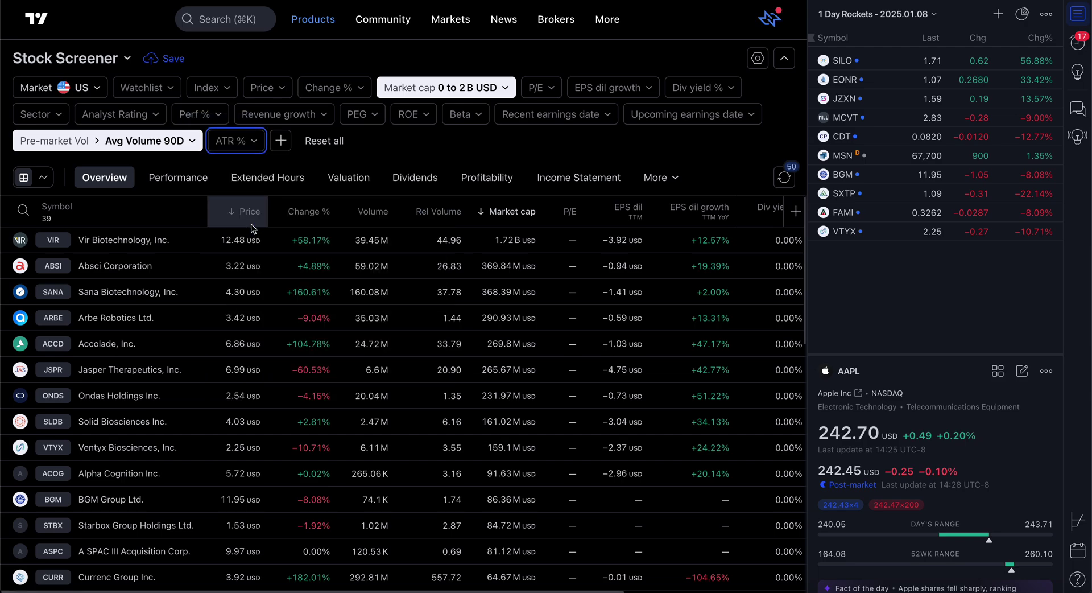
Set the ATR % filter to a manual range from 0 to 20% and apply it.
left_click(254, 142)
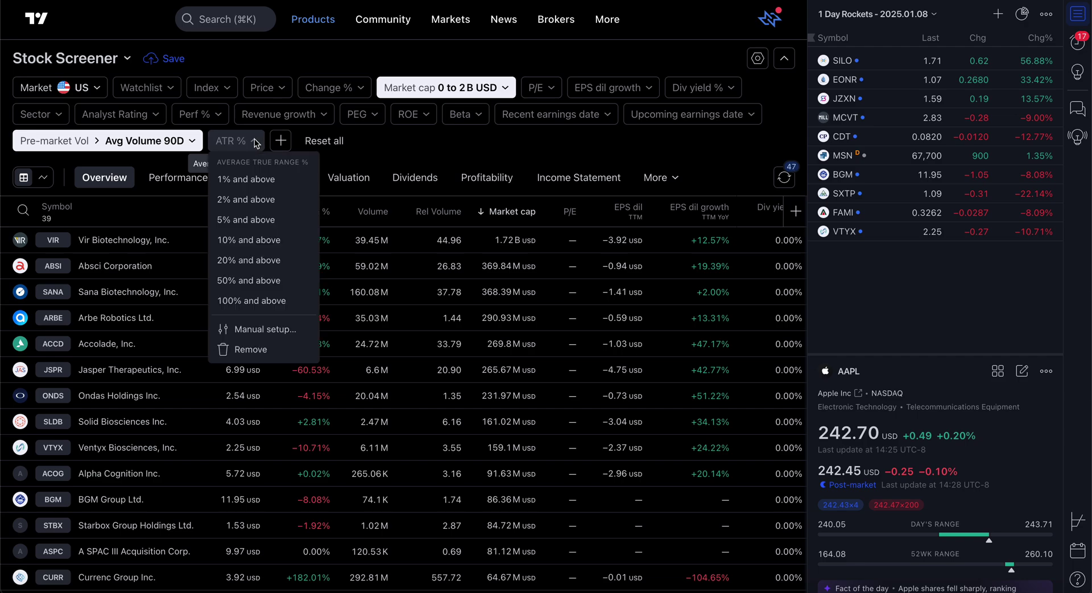
left_click(255, 329)
left_click(254, 233)
type("0")
left_click(370, 233)
type("20")
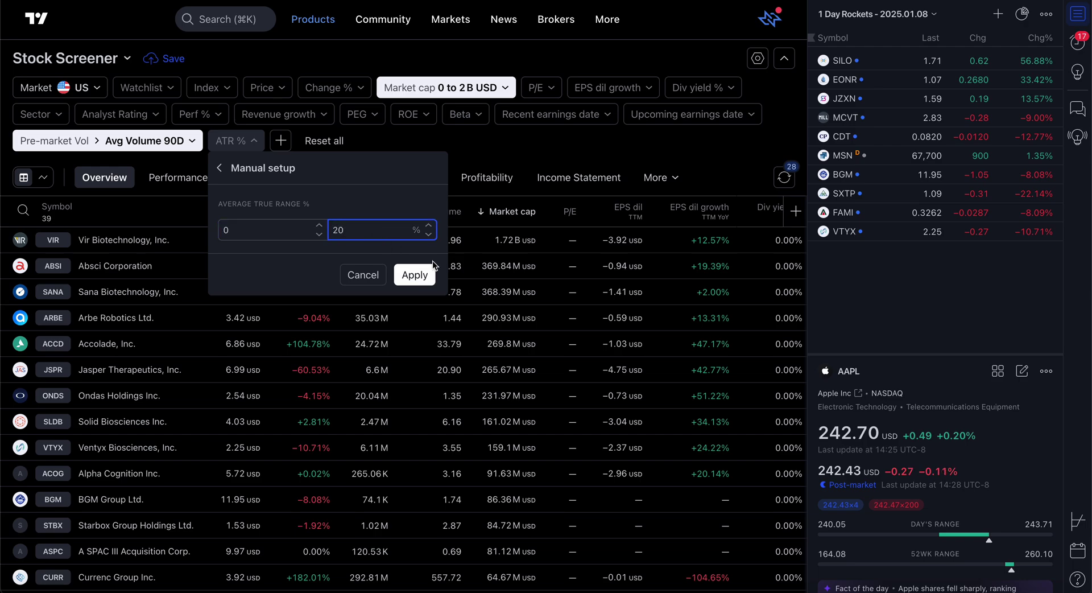
left_click(418, 274)
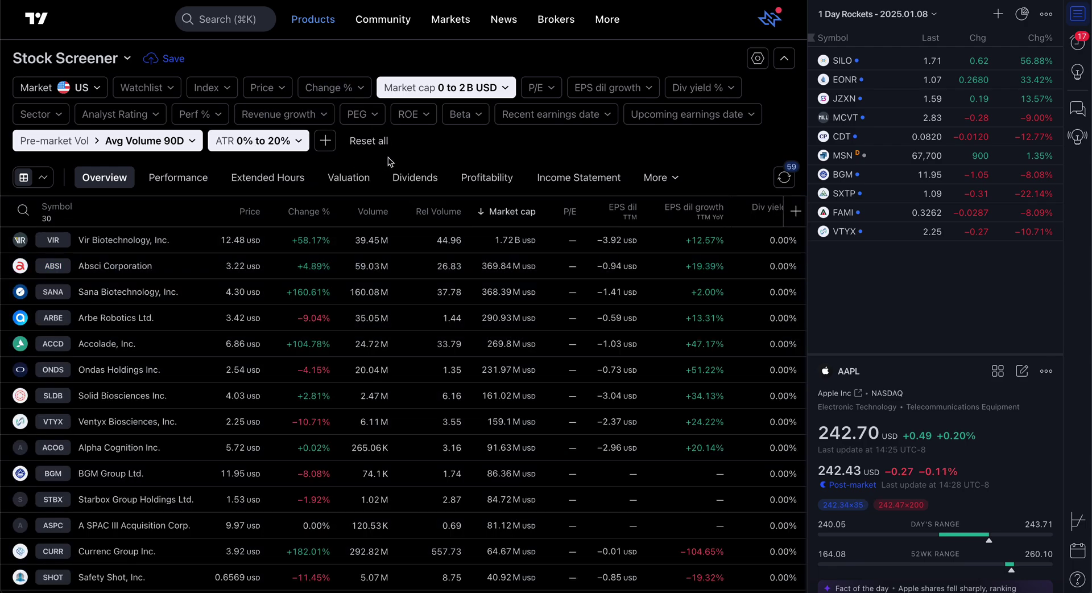
Remove the unused Index, Price and Change % filters from the screener.
left_click(224, 91)
left_click(233, 465)
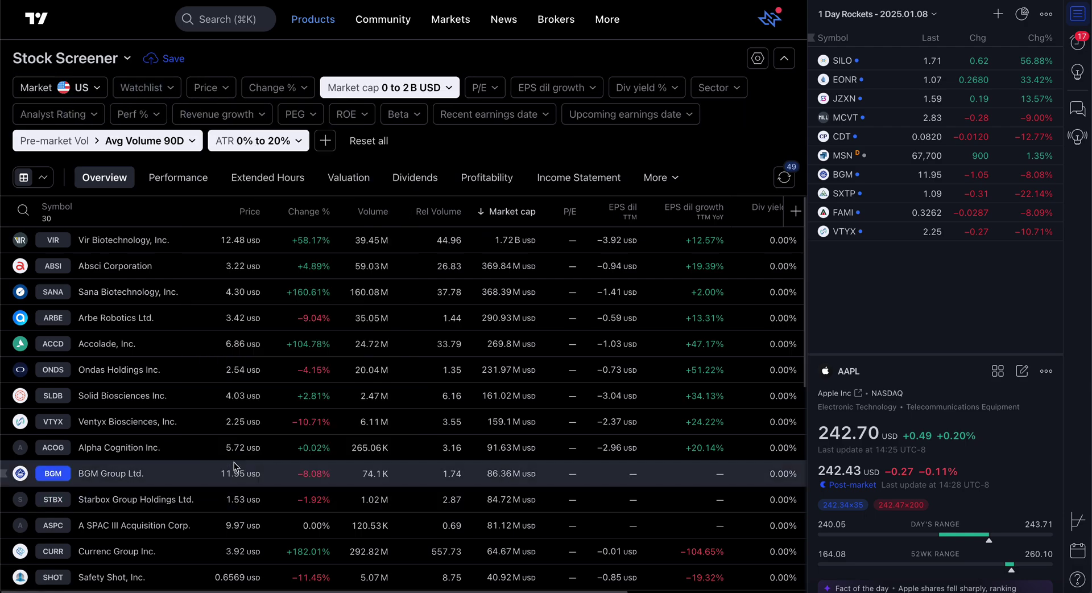
left_click(222, 89)
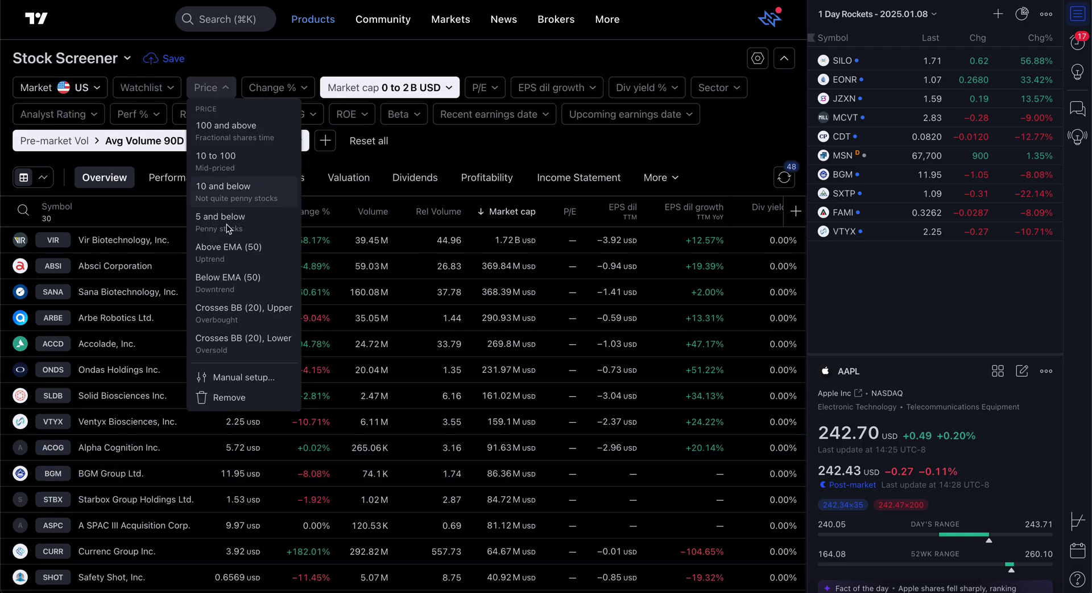
left_click(226, 391)
left_click(222, 88)
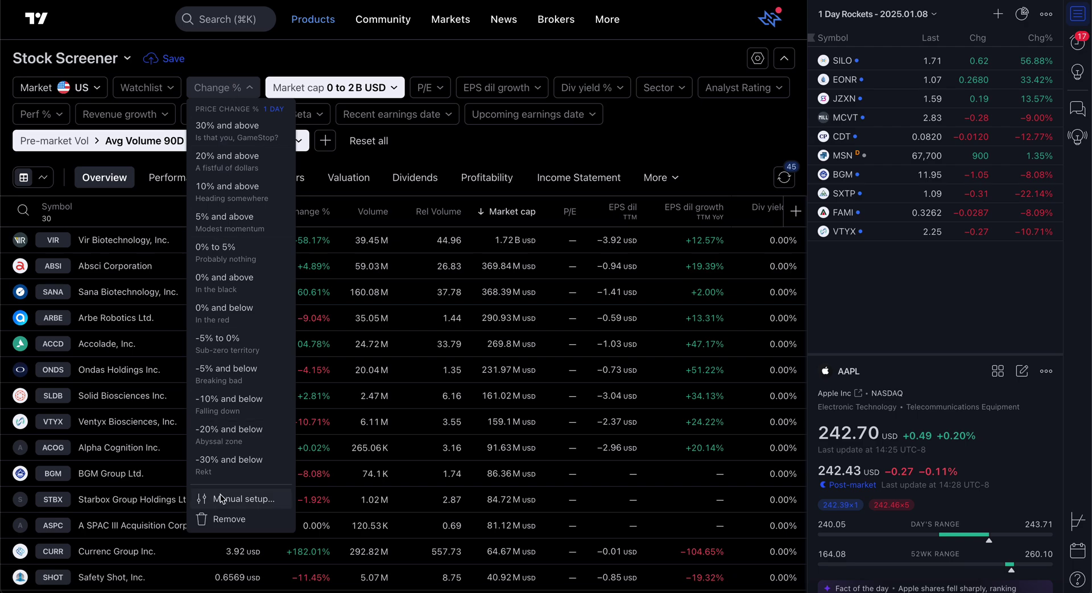
left_click(227, 518)
Remove the P/E, EPS dil growth and Div yield % filters from the screener.
left_click(360, 88)
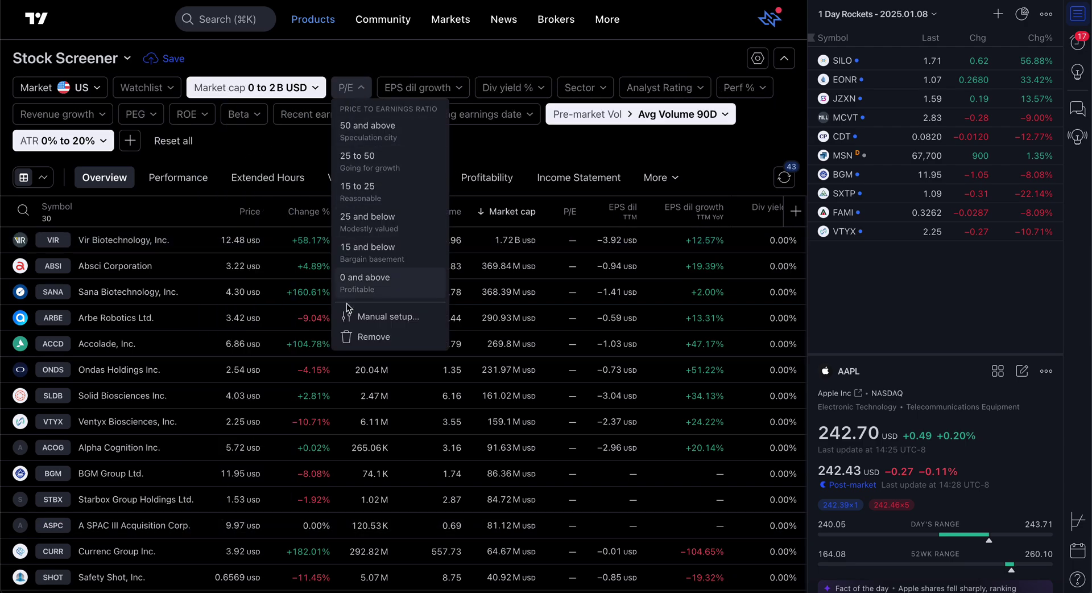
left_click(351, 338)
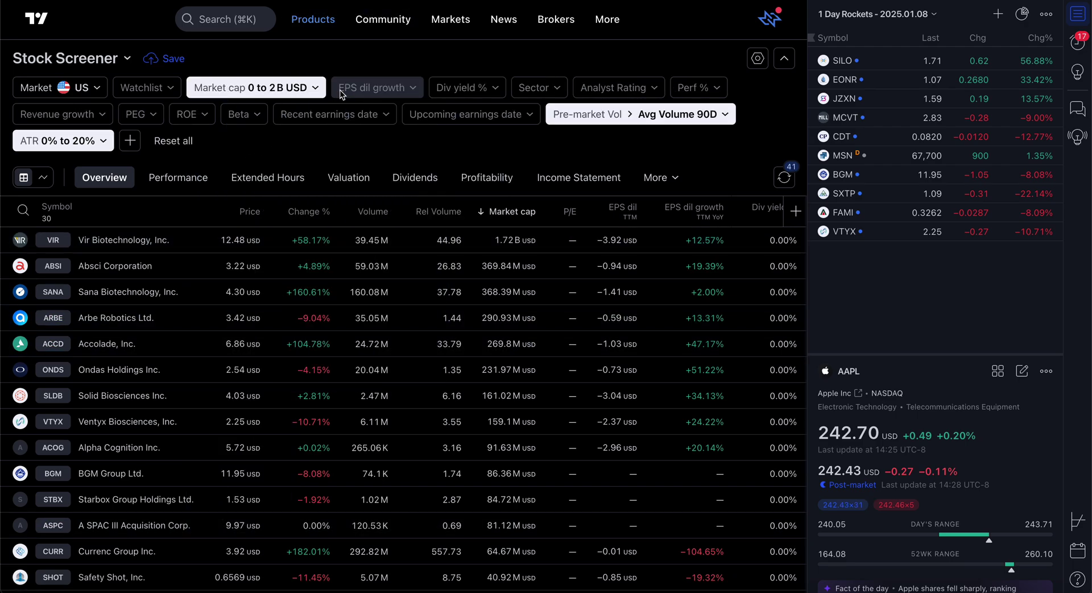
left_click(342, 89)
left_click(369, 337)
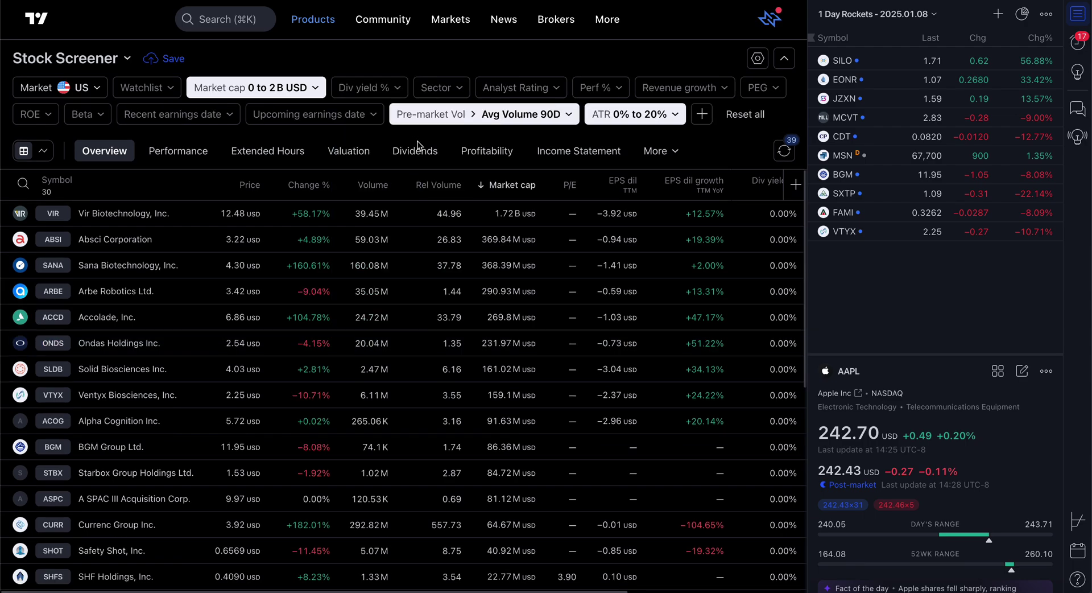
left_click(387, 88)
left_click(370, 276)
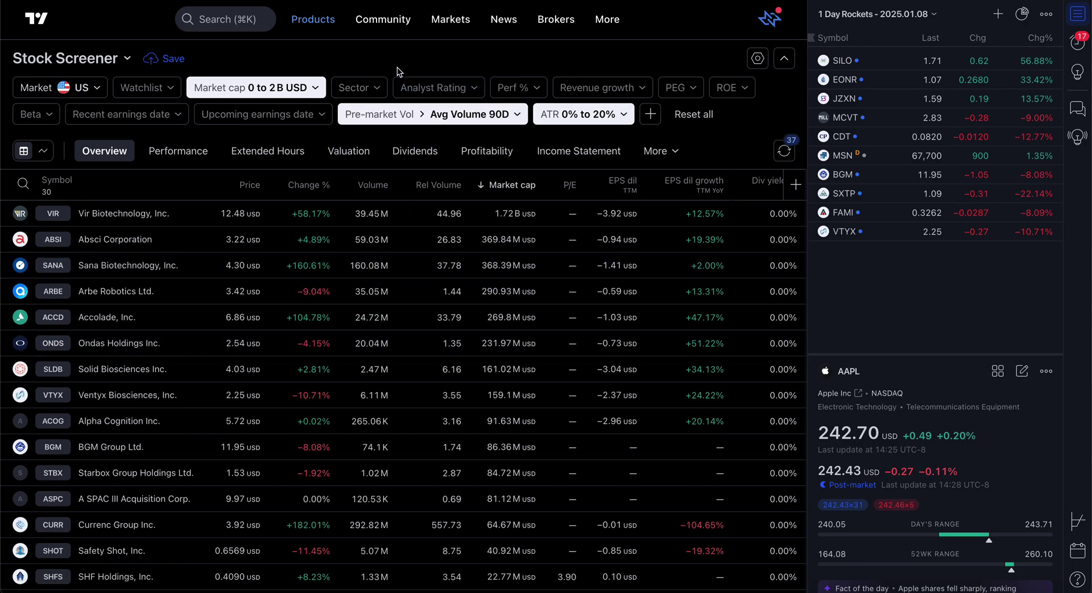
Remove the Sector, Analyst Rating, Perf % and Revenue growth filters from the screener.
left_click(361, 88)
left_click(369, 465)
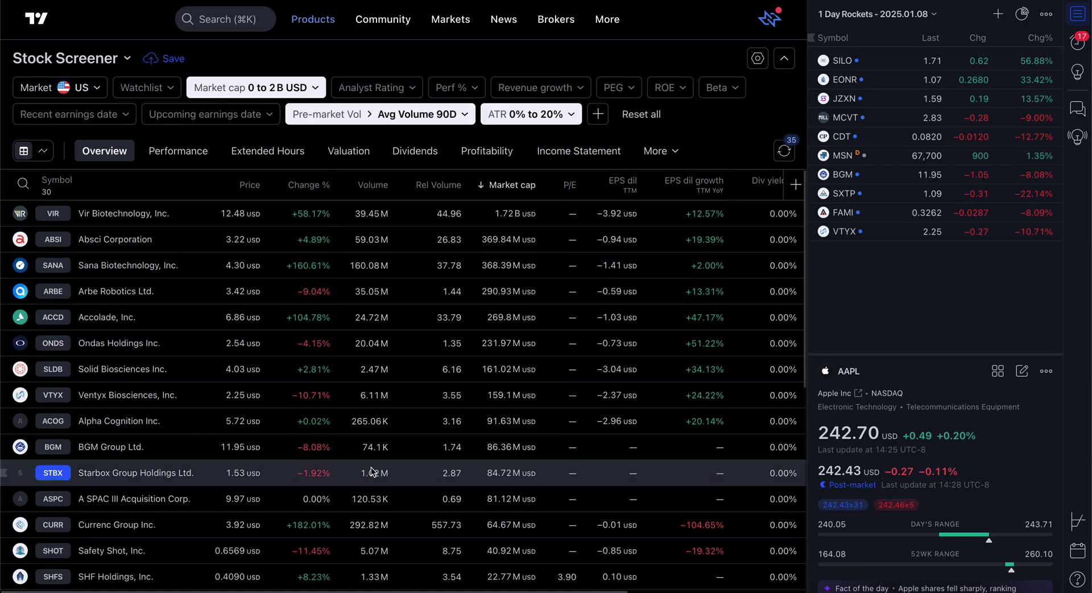
left_click(407, 87)
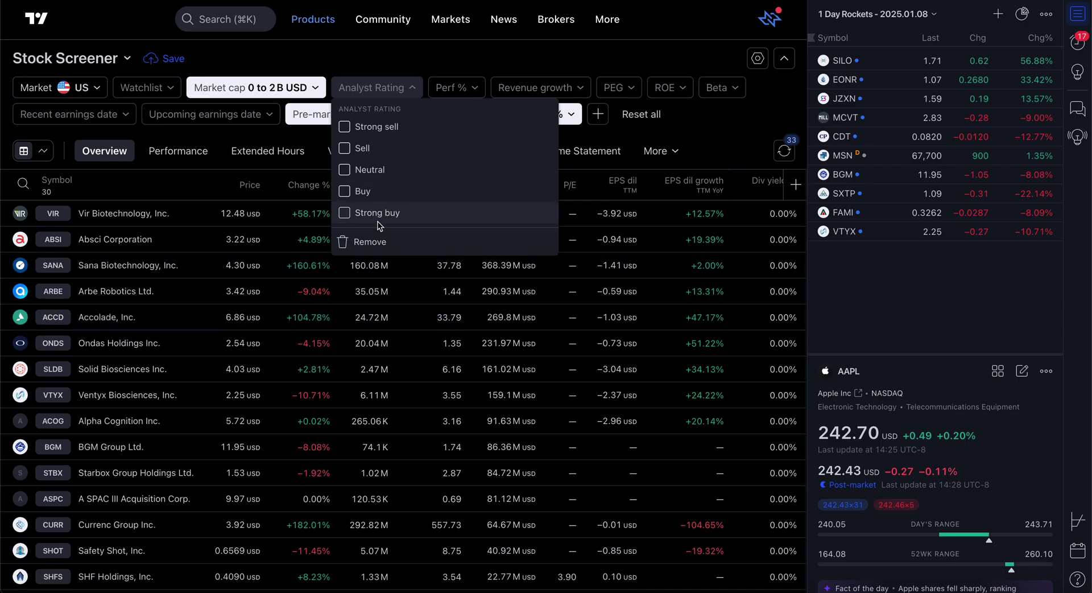
left_click(371, 243)
left_click(371, 87)
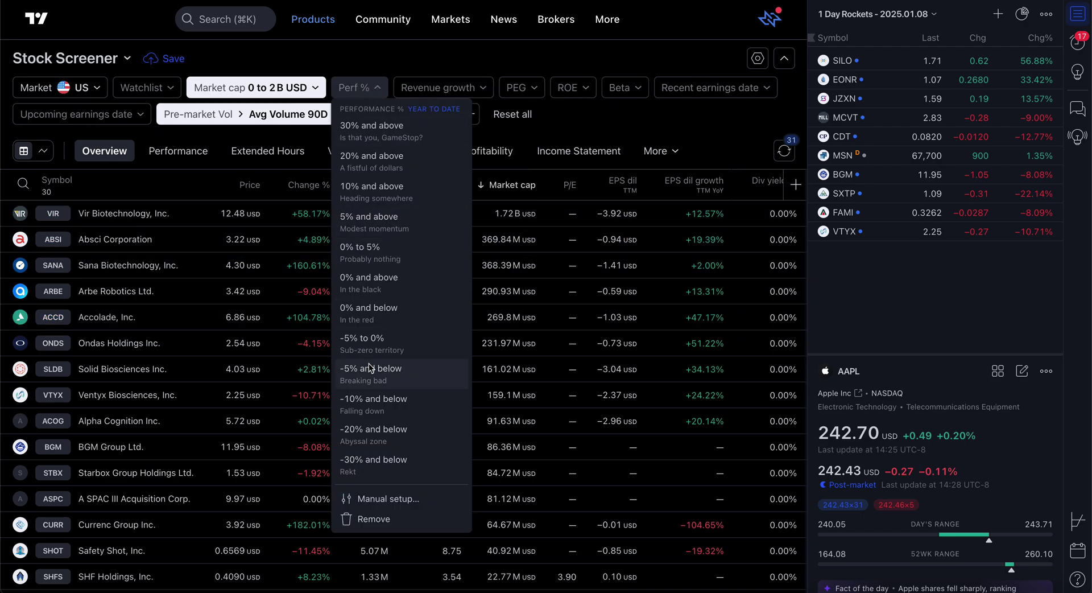
left_click(374, 519)
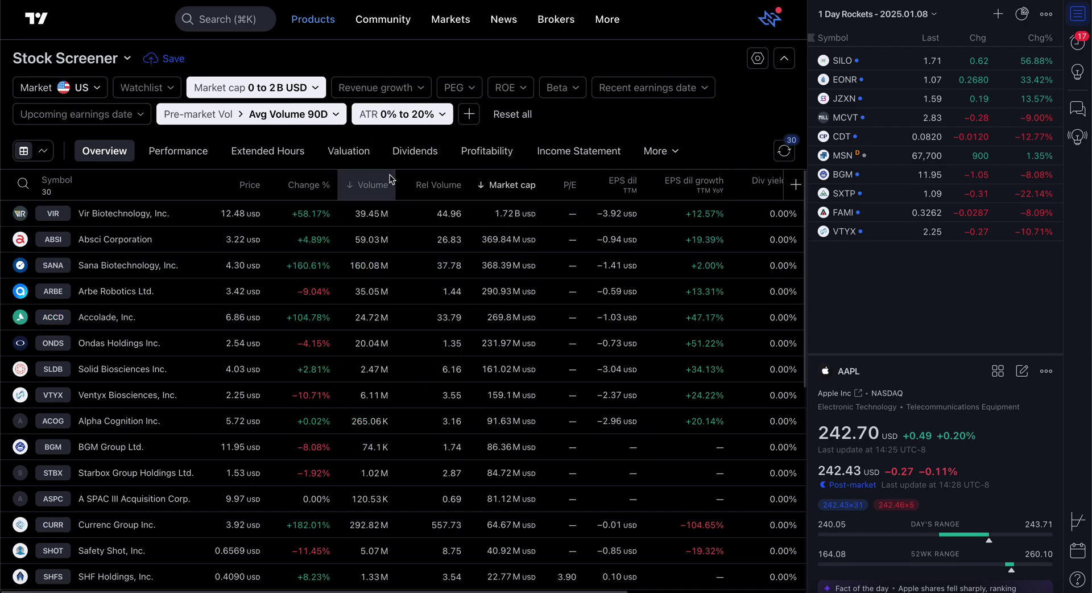
left_click(409, 92)
left_click(377, 339)
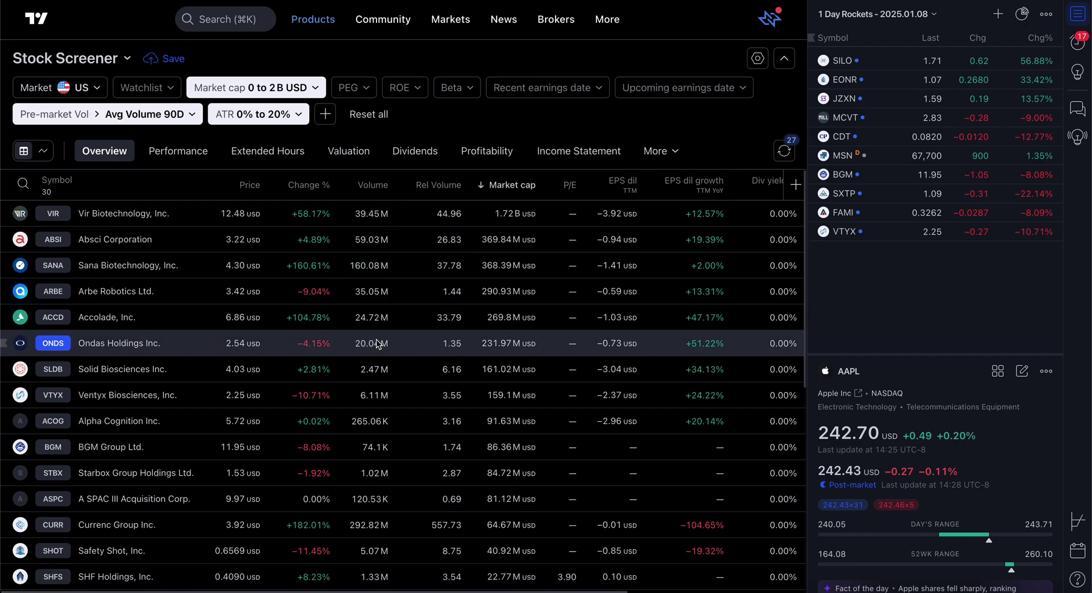
Remove the PEG, ROE and Beta filters from the screener.
left_click(362, 90)
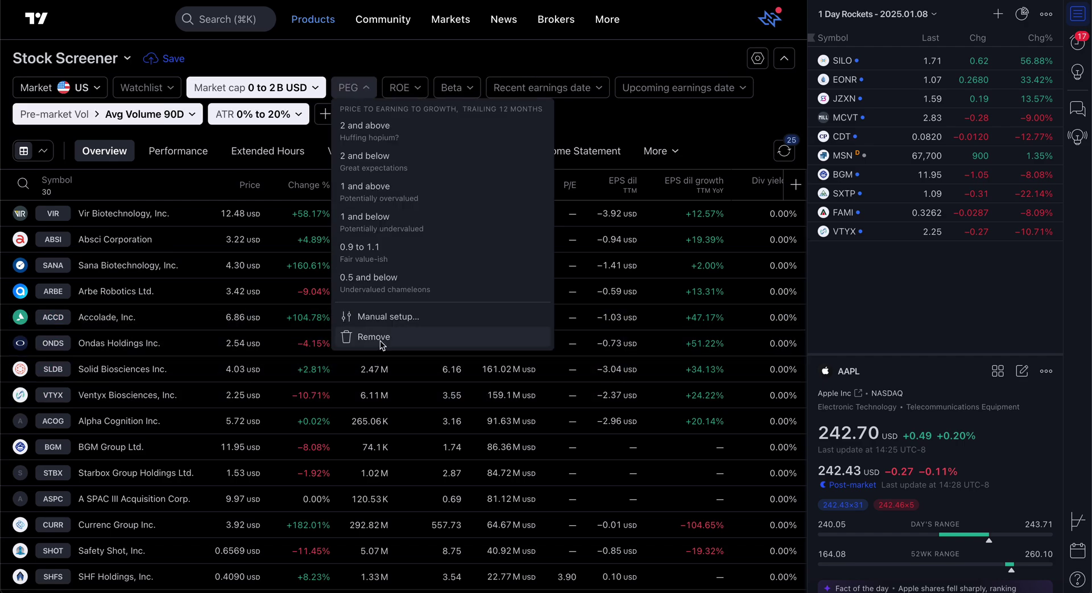
left_click(380, 340)
left_click(357, 85)
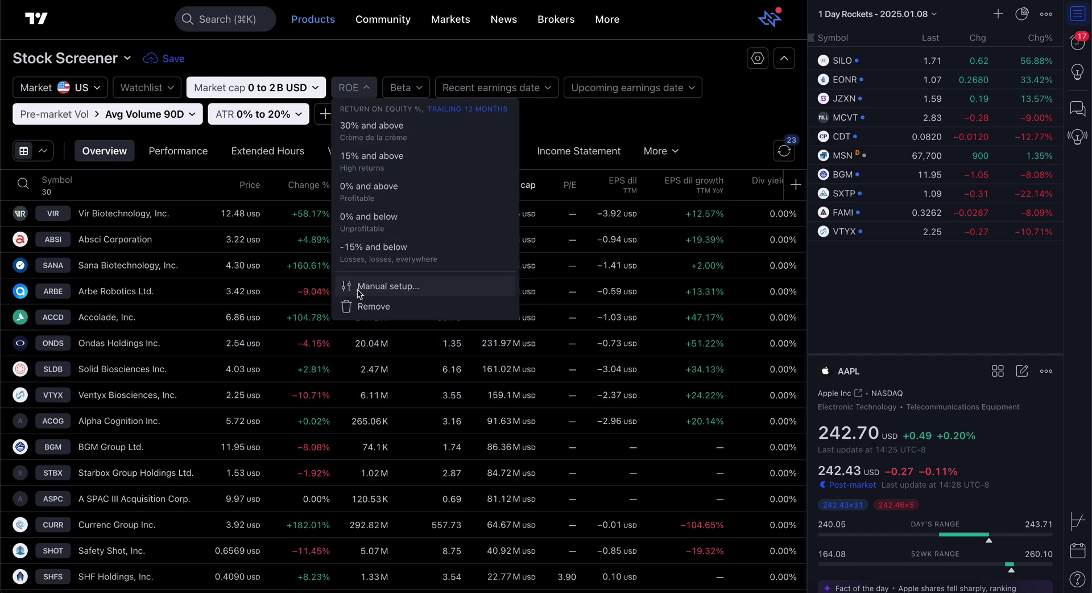
left_click(370, 305)
left_click(357, 86)
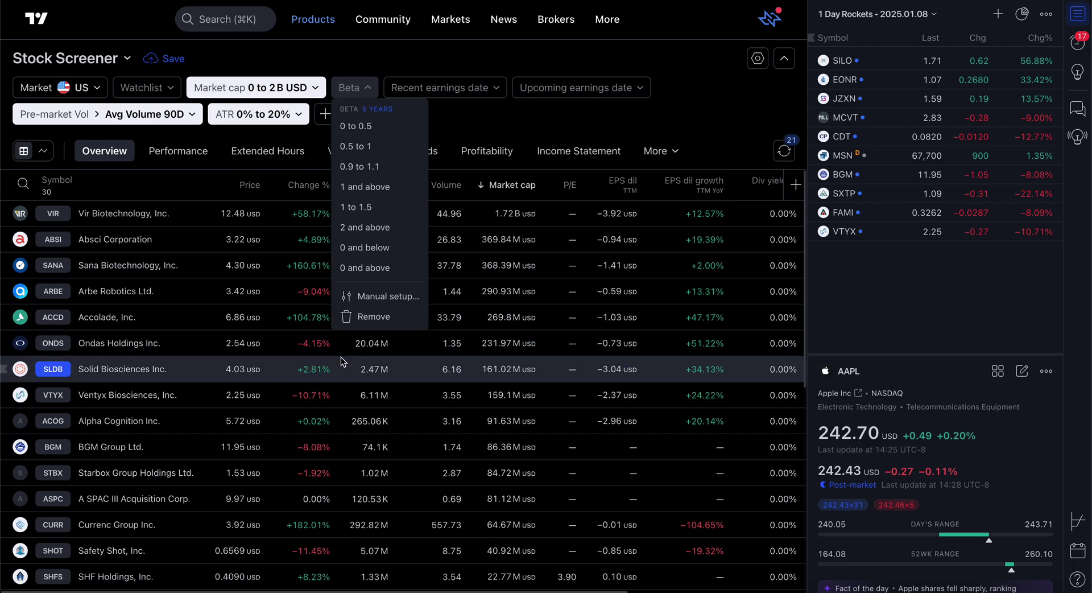
left_click(365, 315)
Remove the Recent earnings date and Upcoming earnings date filters from the screener.
left_click(376, 87)
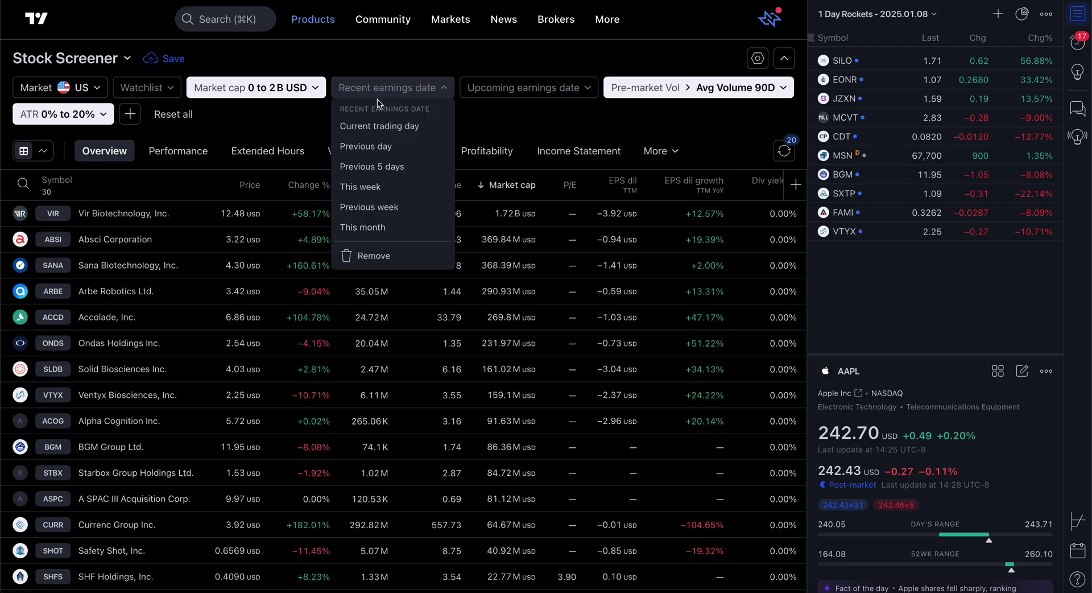
left_click(375, 253)
left_click(410, 83)
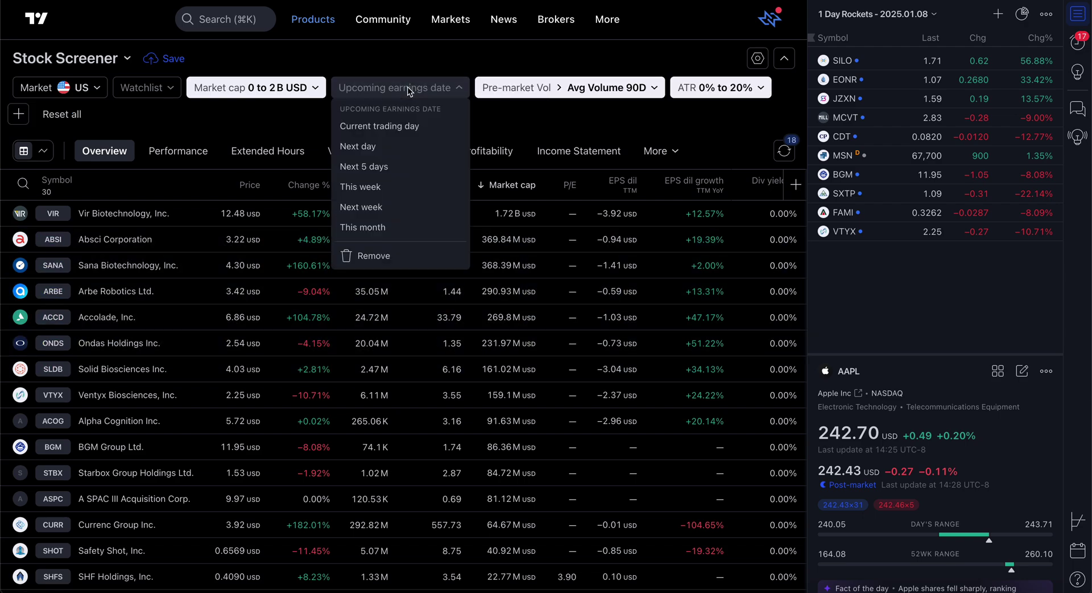
left_click(378, 254)
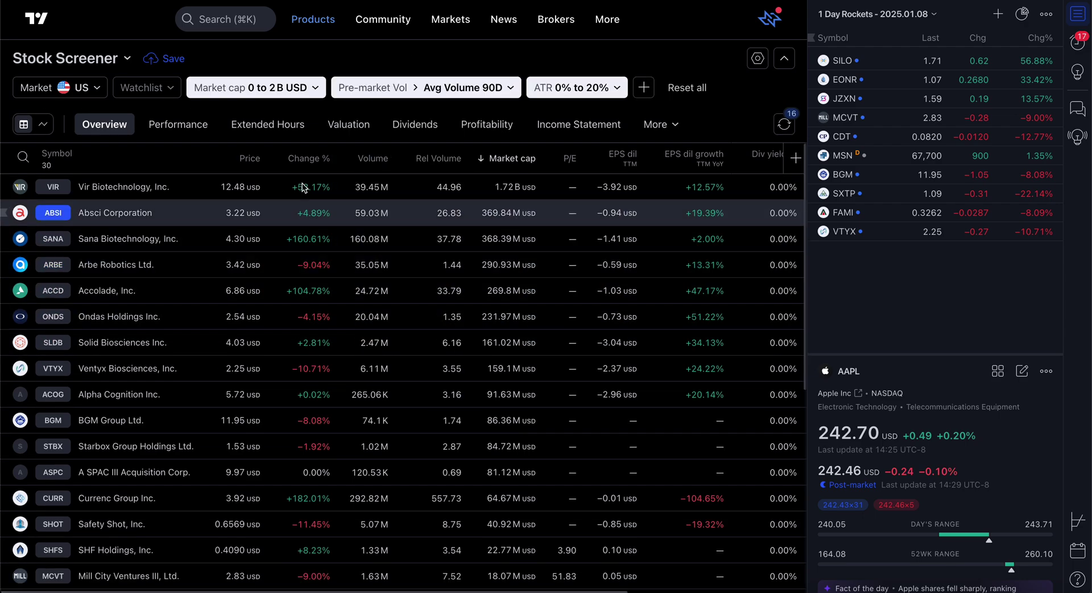
Save the filter setup as a new screen named "1 Day Moonshots".
left_click(165, 58)
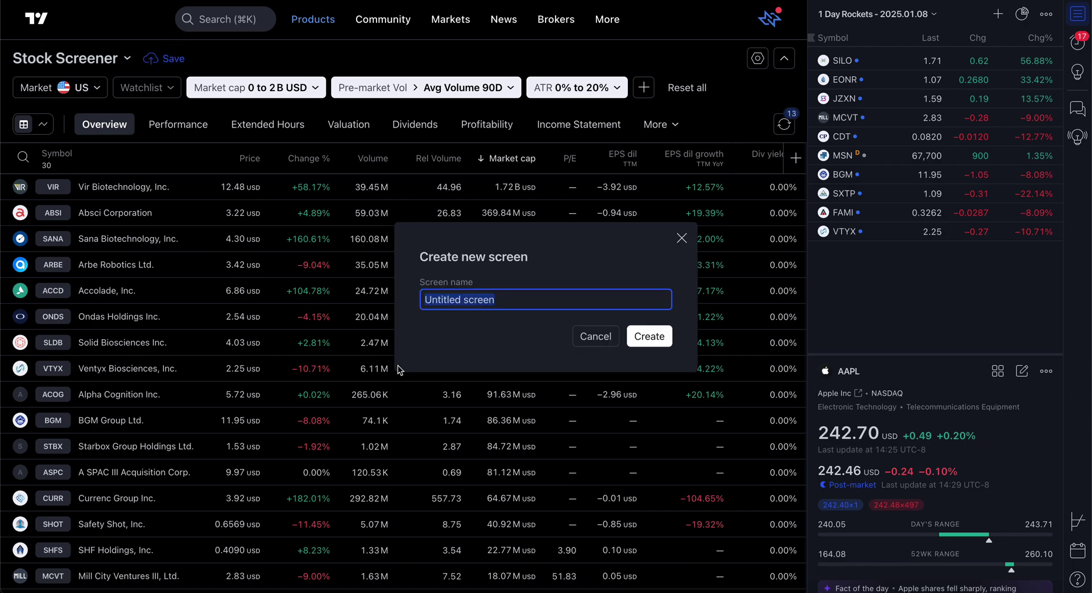
type("1 Day Rock")
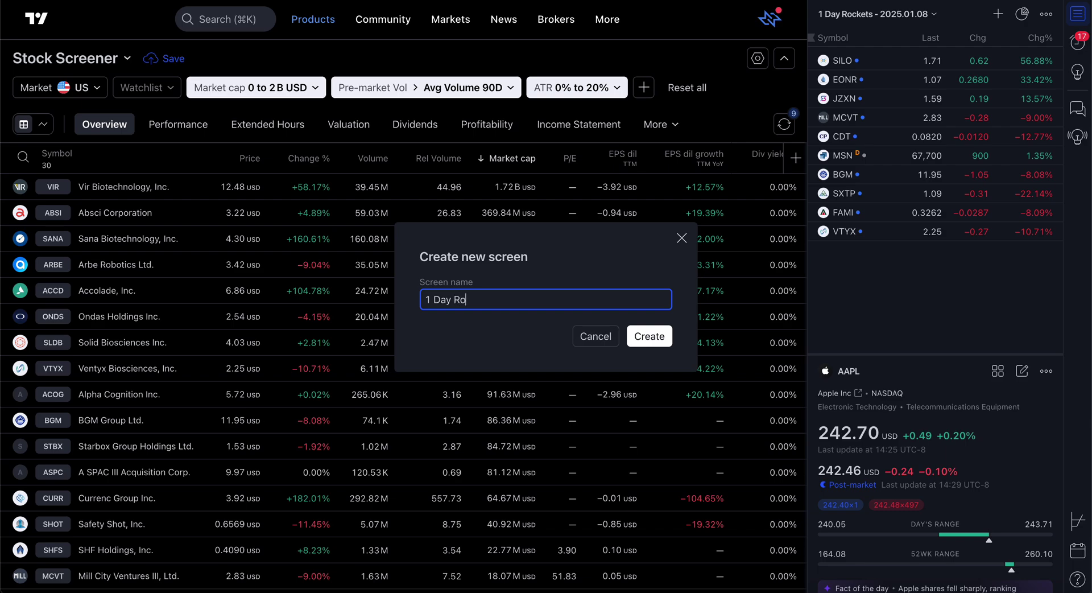
key("BackSpace")
key("BackSpace")
key("BackSpace")
type("Moonshots")
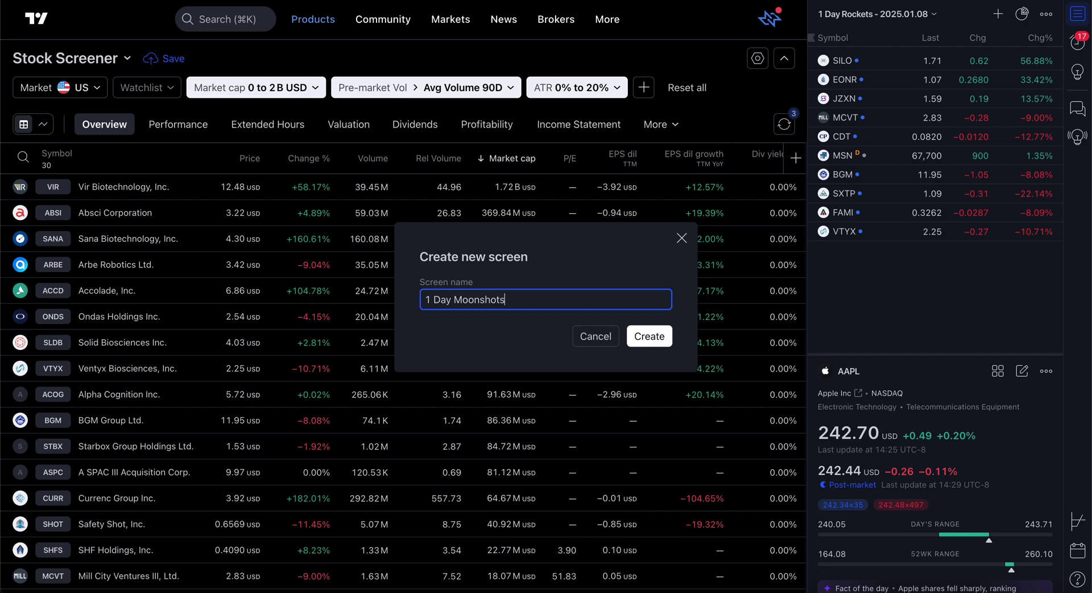
left_click(648, 338)
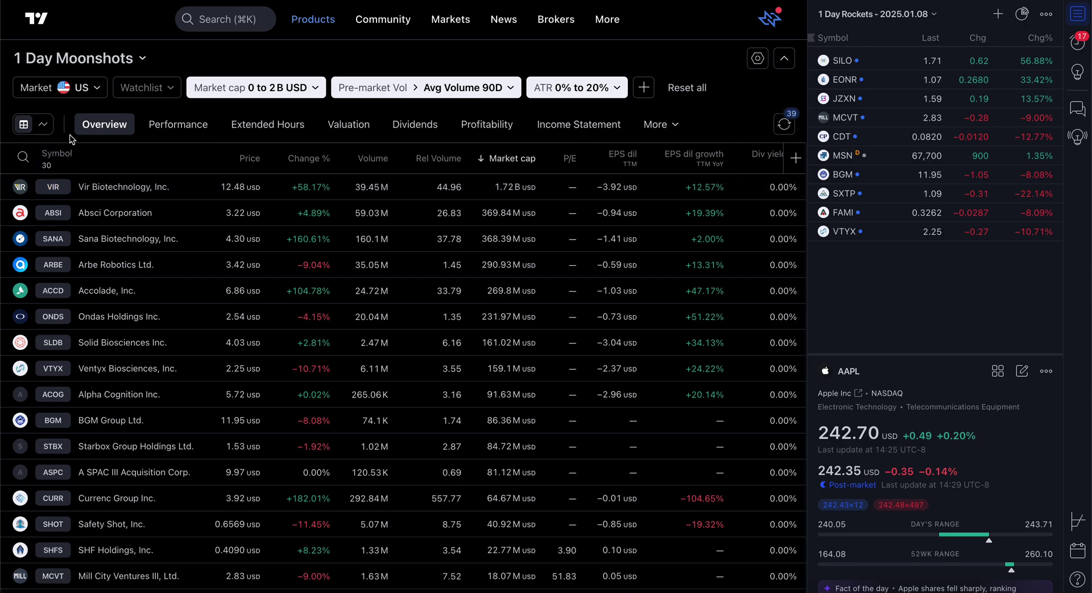
Sort the screened stocks by Change % in descending order and switch the results to the chart view.
left_click(307, 159)
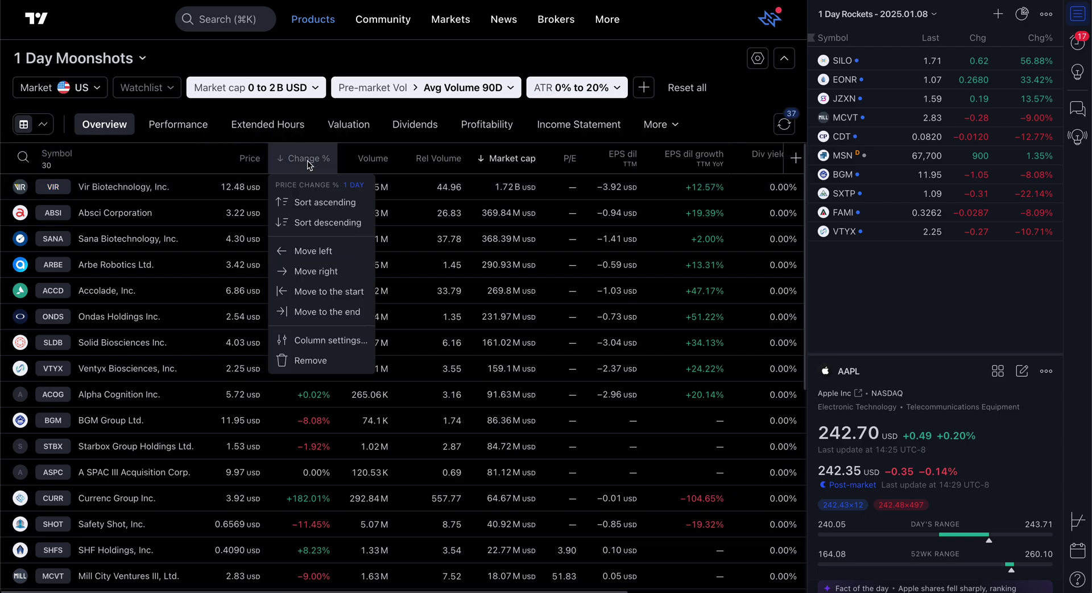
left_click(314, 224)
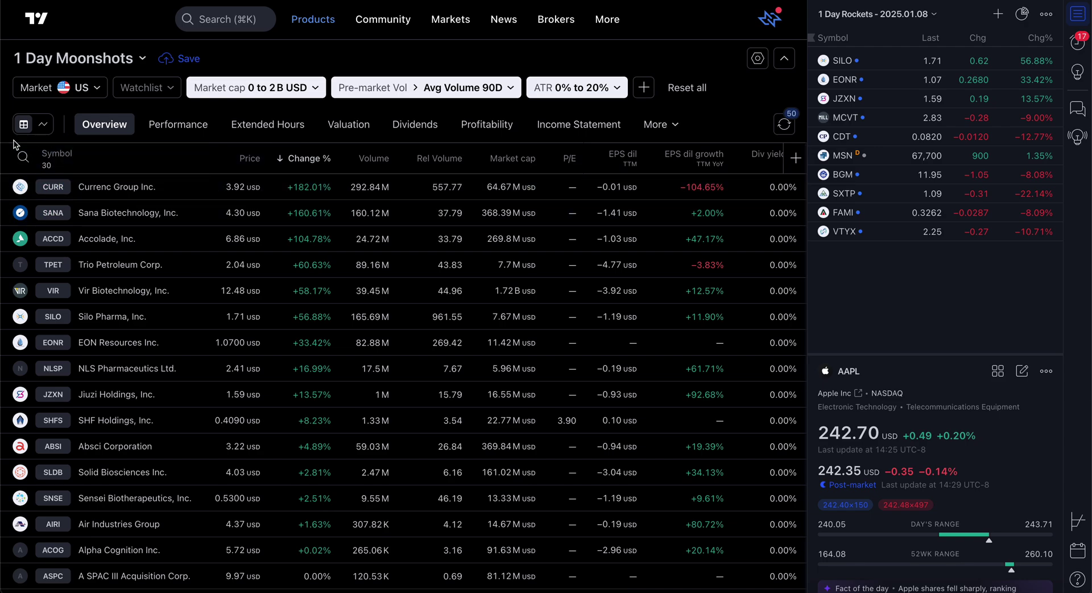
left_click(42, 128)
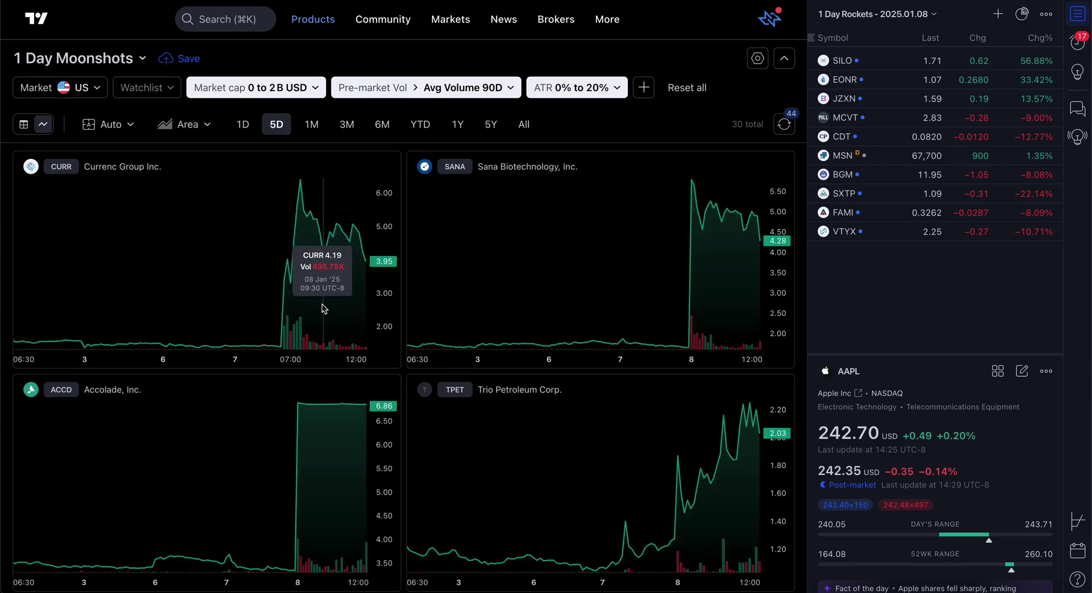
Look through the five-day price charts of the screened stocks and return to the first ones.
scroll(524, 512, "down", 3)
scroll(525, 411, "down", 14)
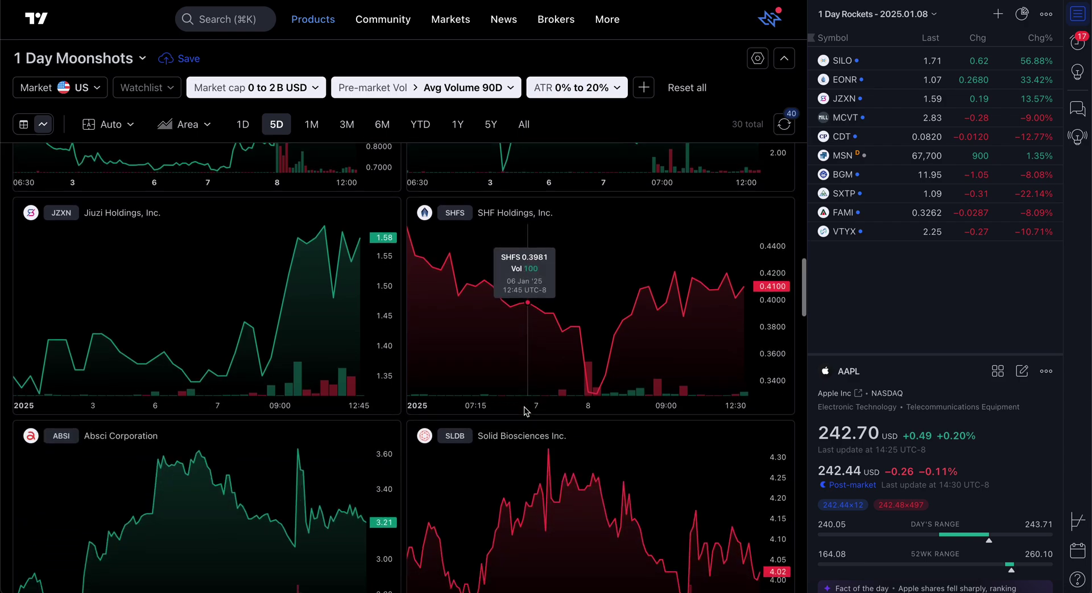
scroll(524, 410, "down", 8)
scroll(525, 410, "up", 6)
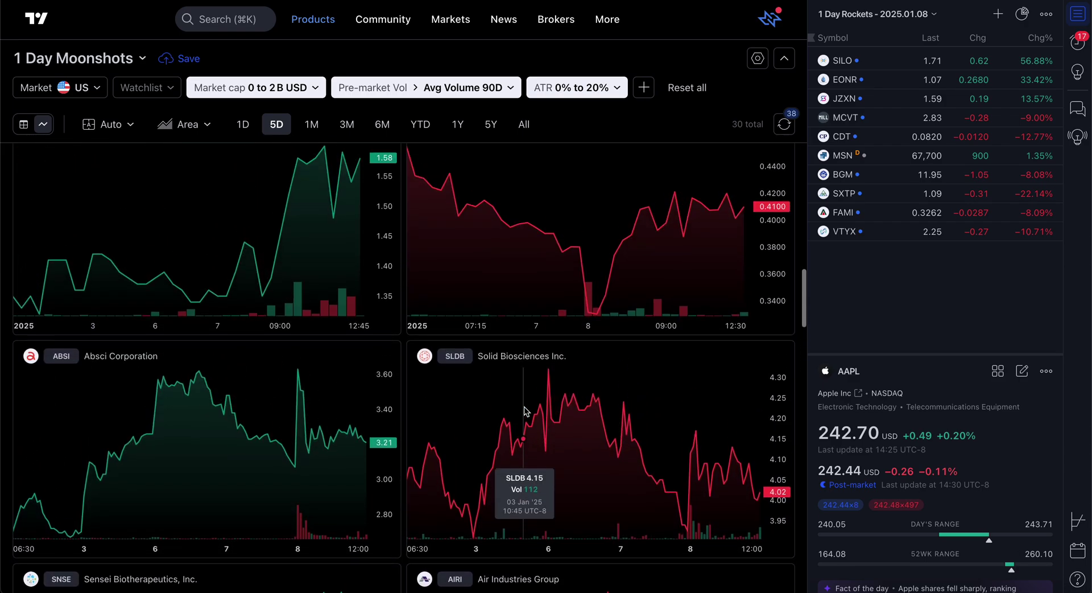
scroll(524, 409, "up", 20)
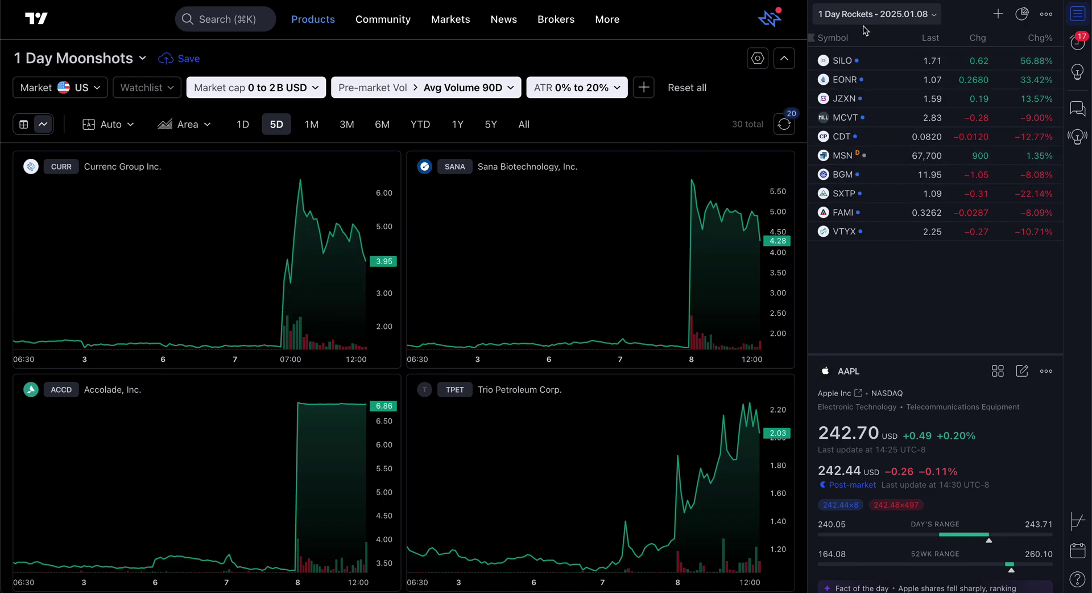
Search for the NASDAQ stock Silo Pharma, Inc. (SILO) and open it in Supercharts.
left_click(845, 66)
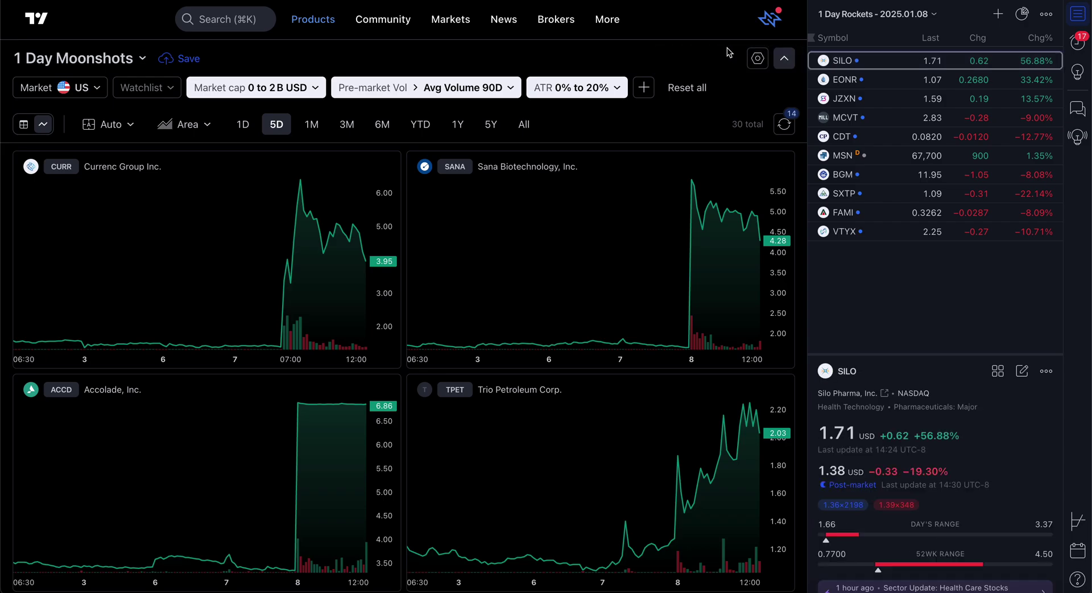
left_click(216, 24)
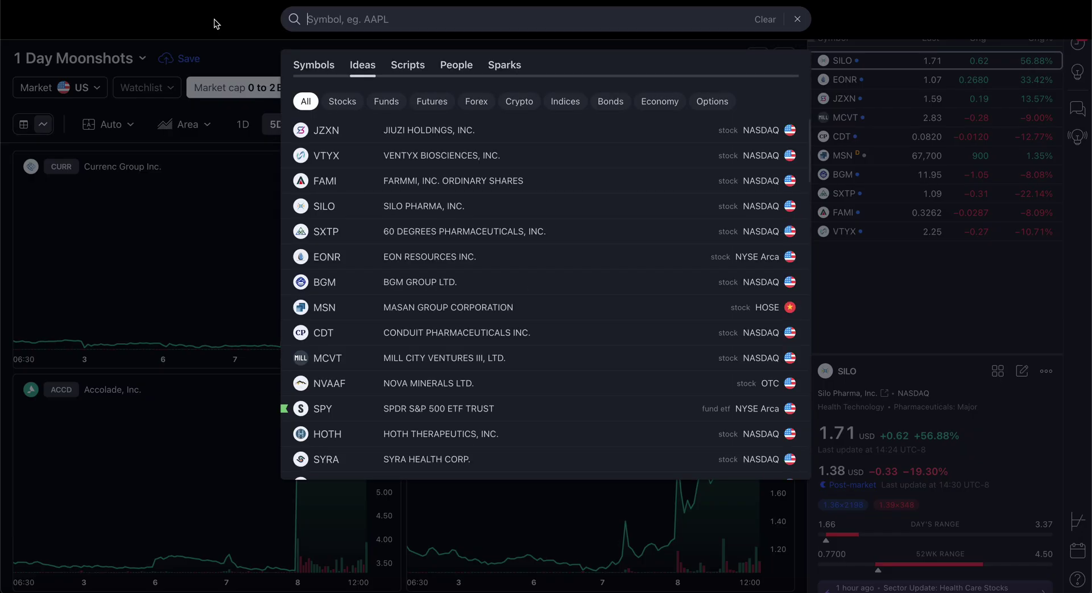
type("silo")
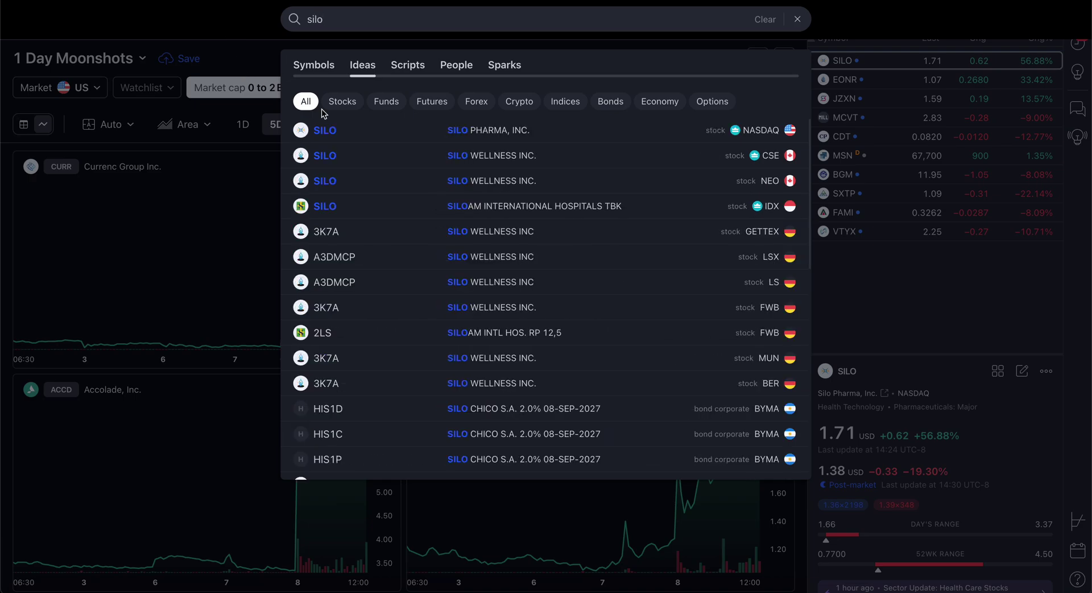
left_click(383, 143)
left_click(579, 185)
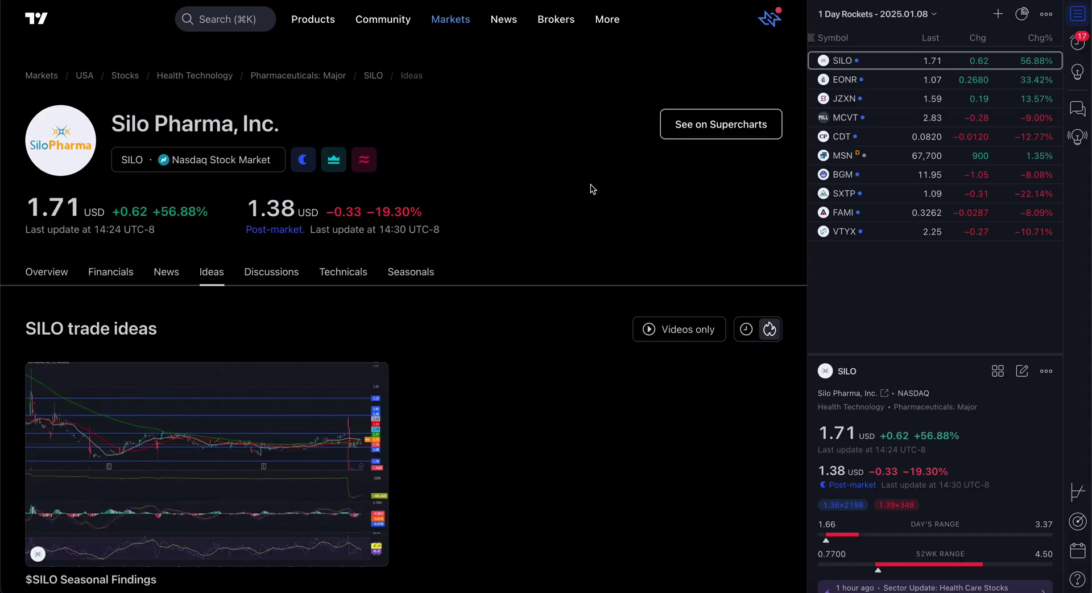
left_click(709, 124)
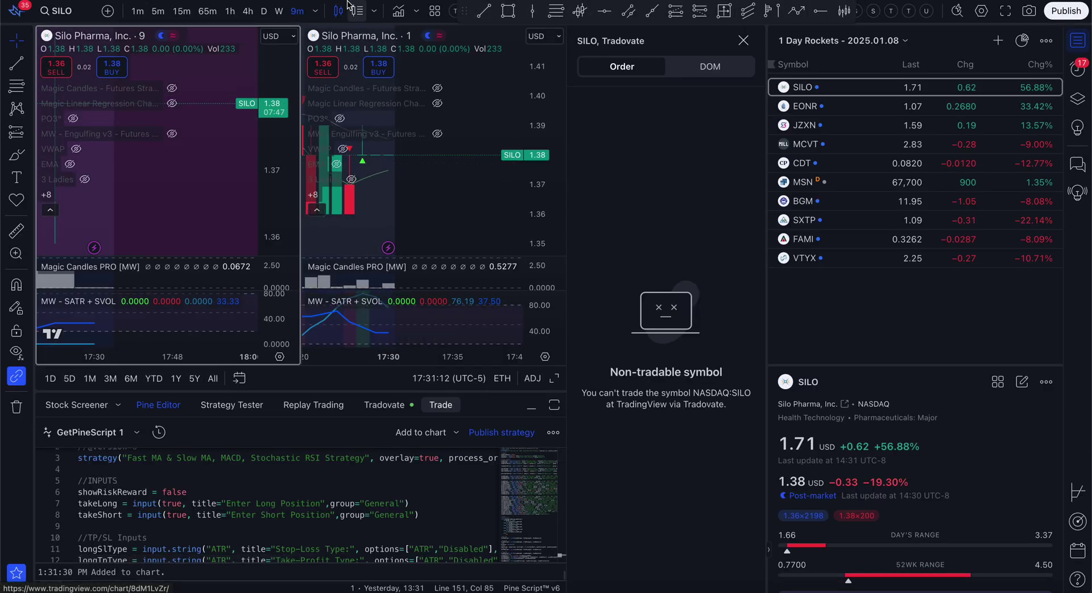
Move the favourite drawing tools away from the layout controls and create a new layout named "1 Day Moonshots" in a new tab.
left_click_drag(465, 10, 449, 117)
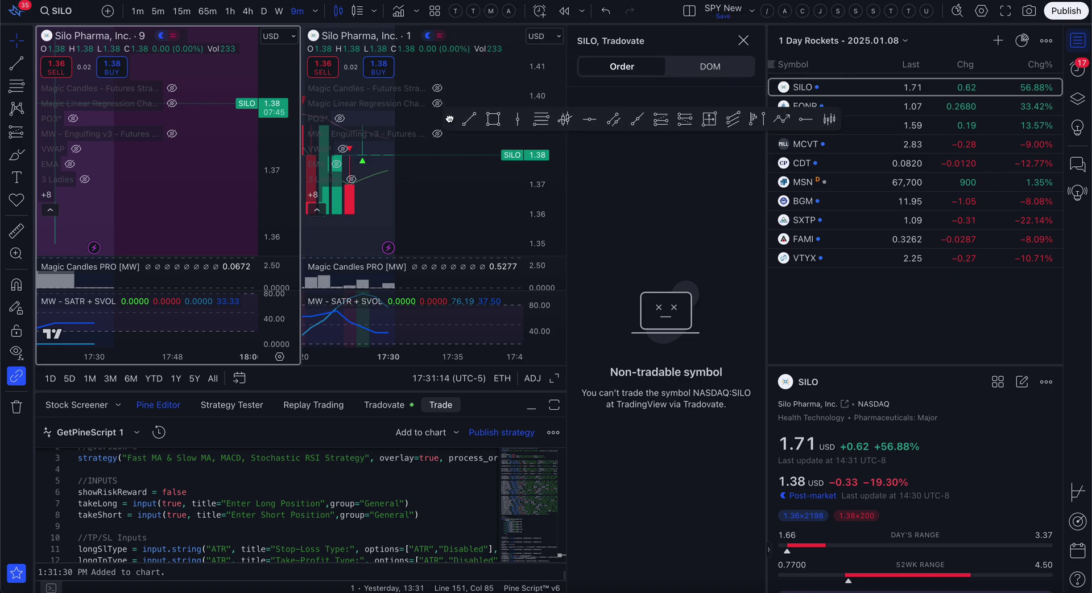
left_click(751, 13)
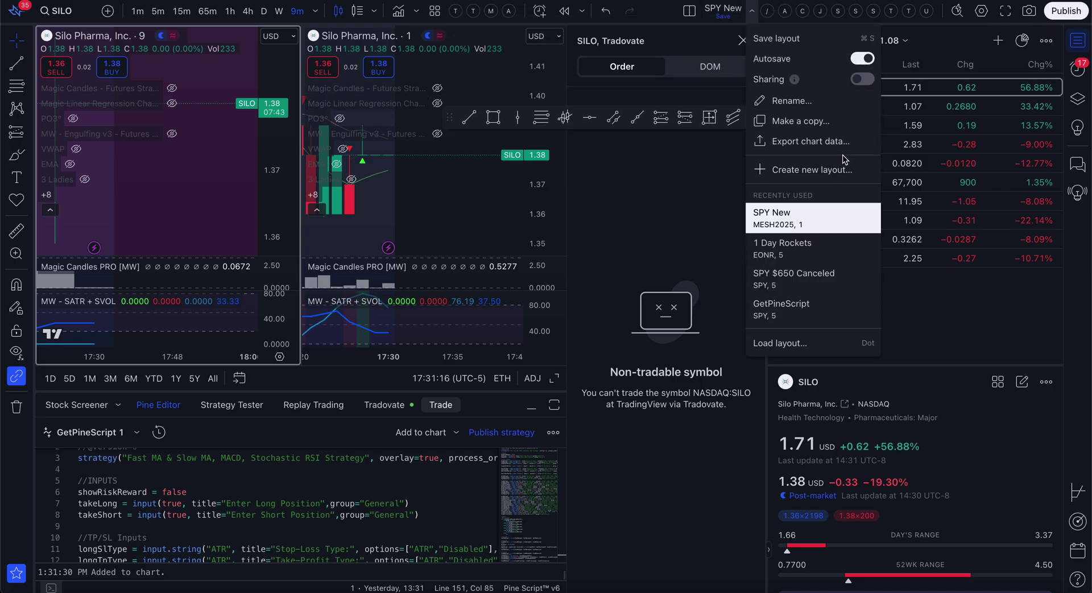
left_click(801, 170)
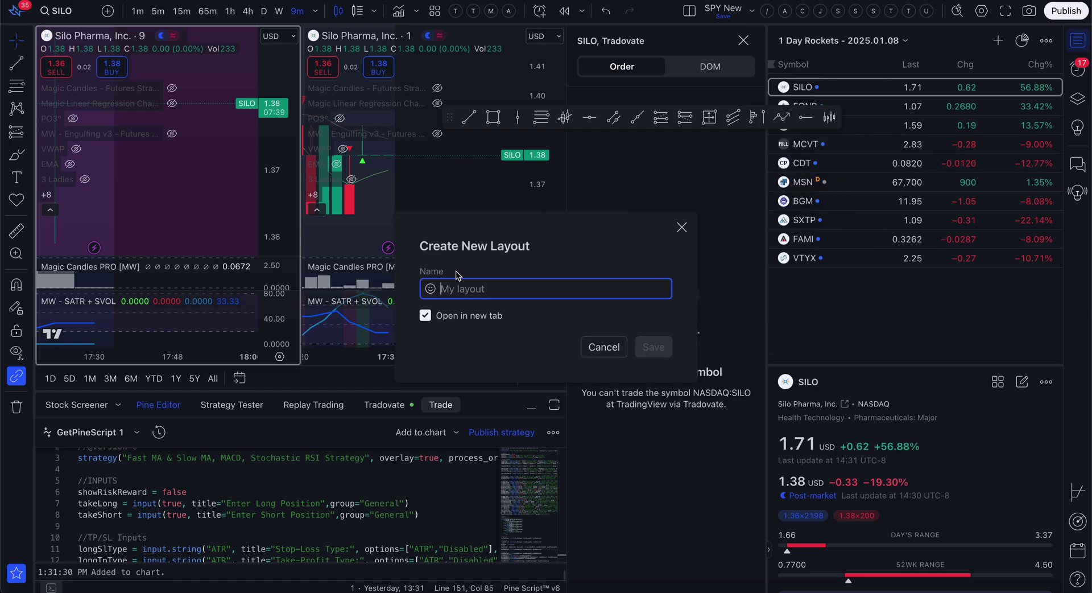
type("1 Day Moonshots")
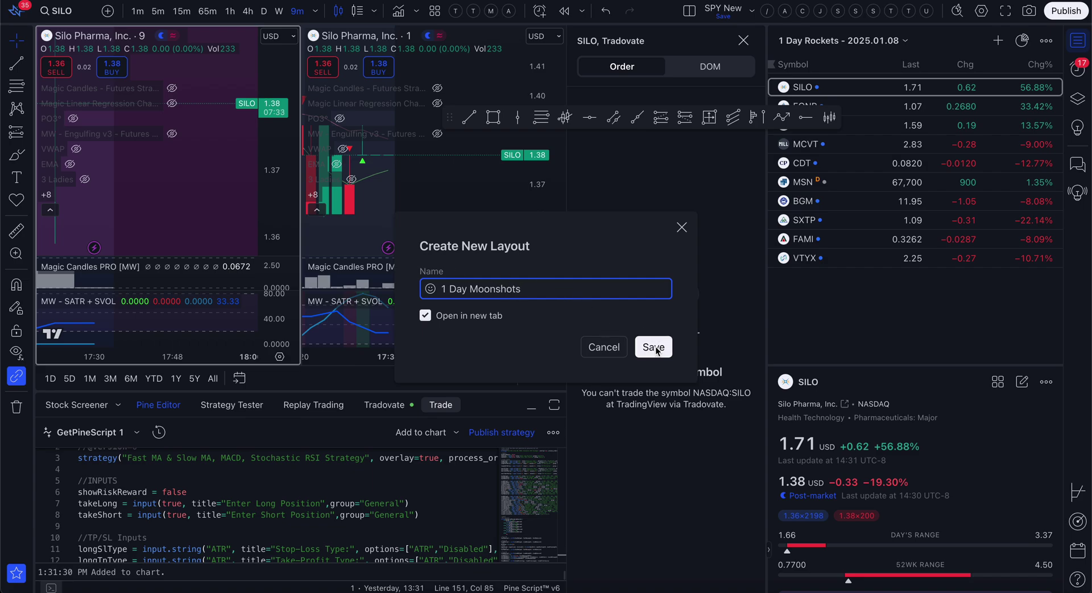
left_click(654, 347)
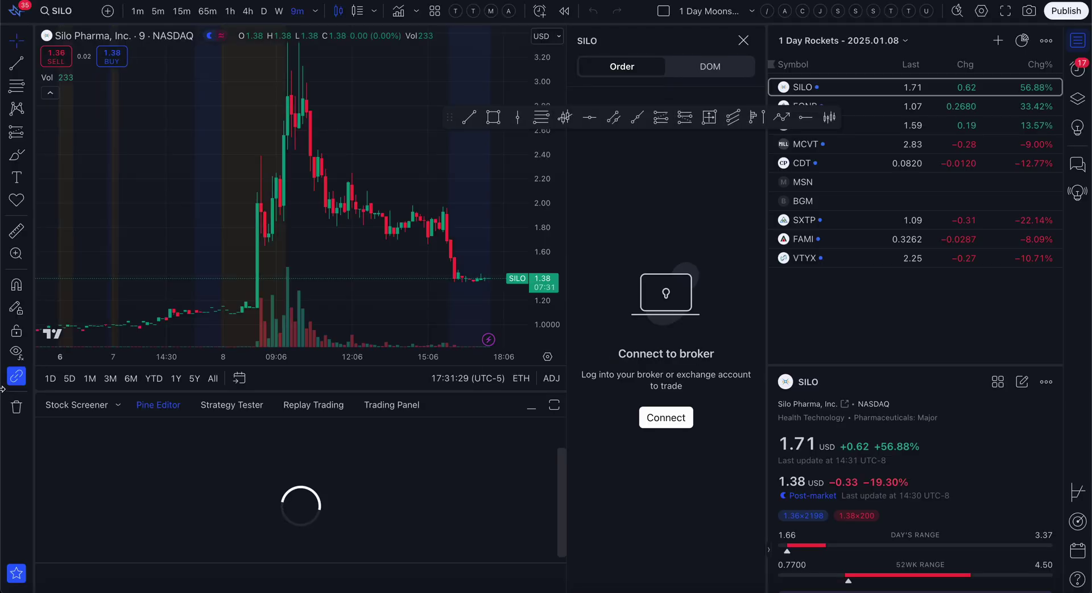
Collapse the Pine Editor, close the SILO order panel and dock the floating drawing tools above the chart.
left_click(159, 405)
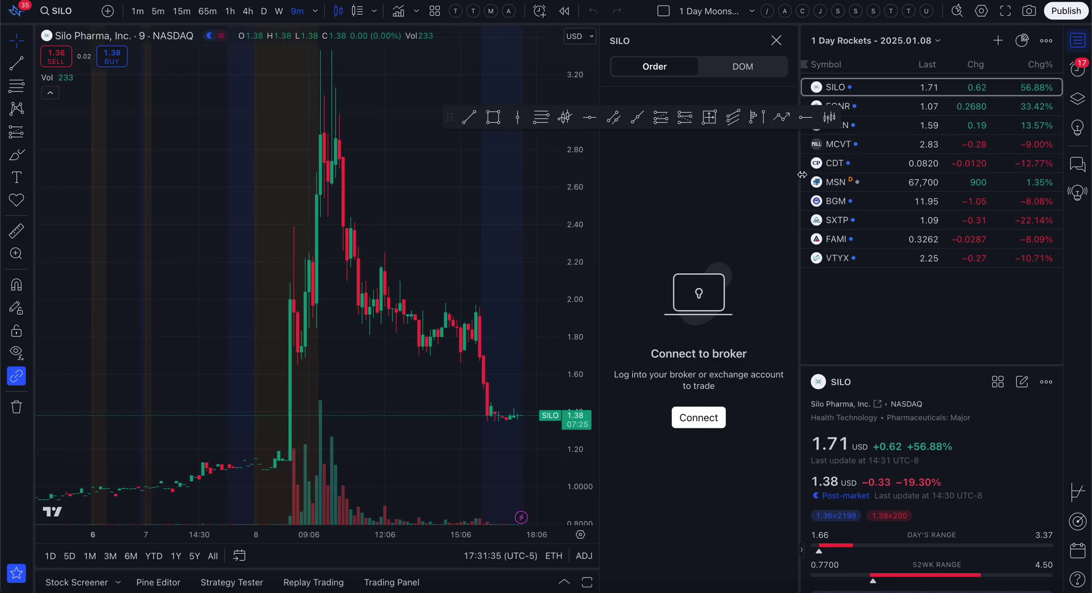
left_click(743, 40)
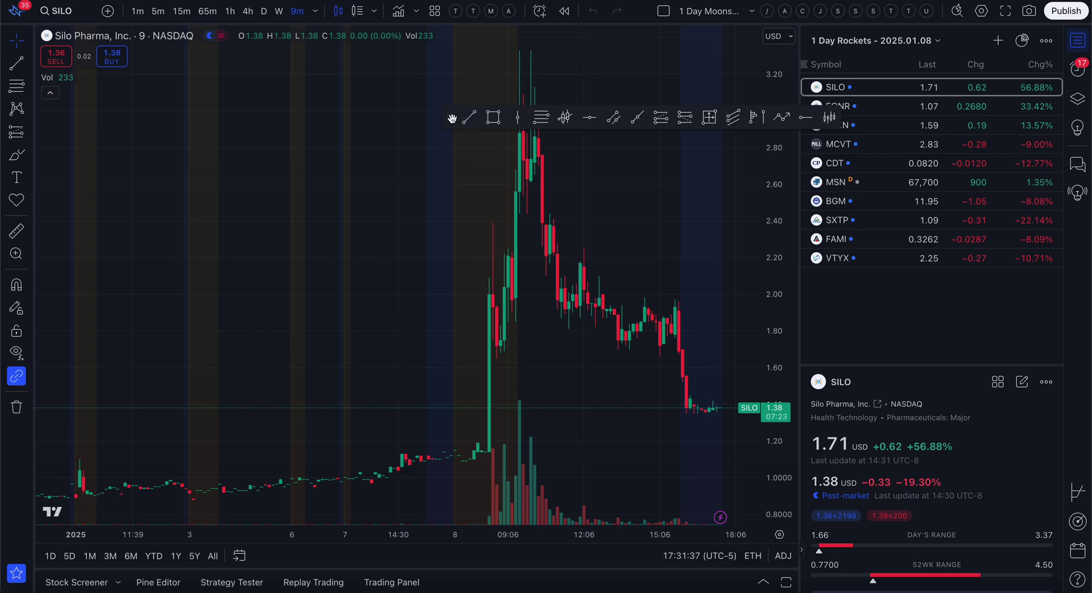
left_click_drag(447, 119, 488, 14)
scroll(488, 299, "right", 5)
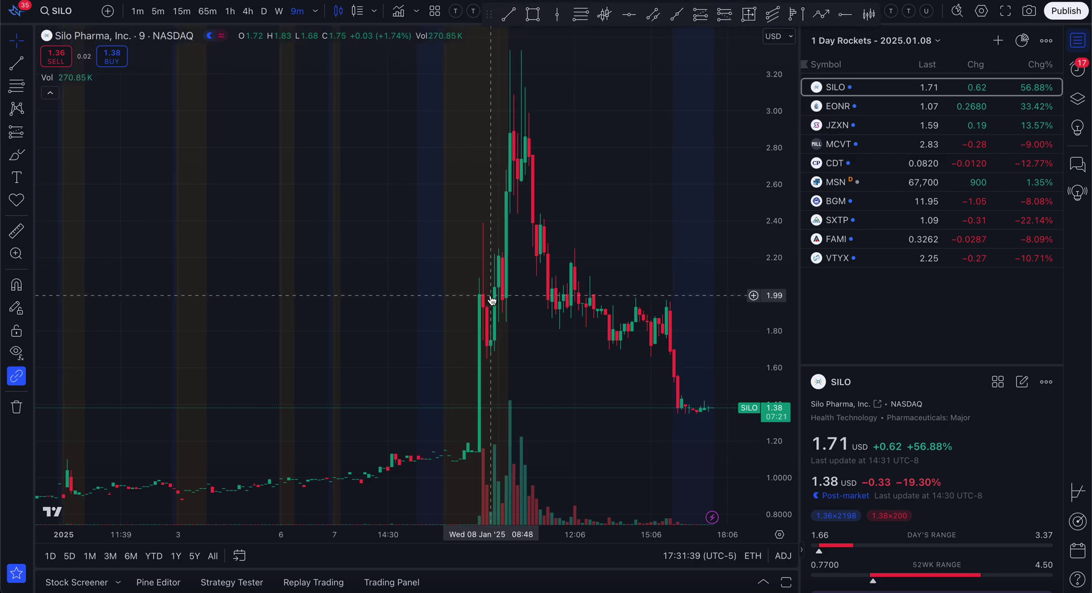
scroll(489, 295, "left", 3)
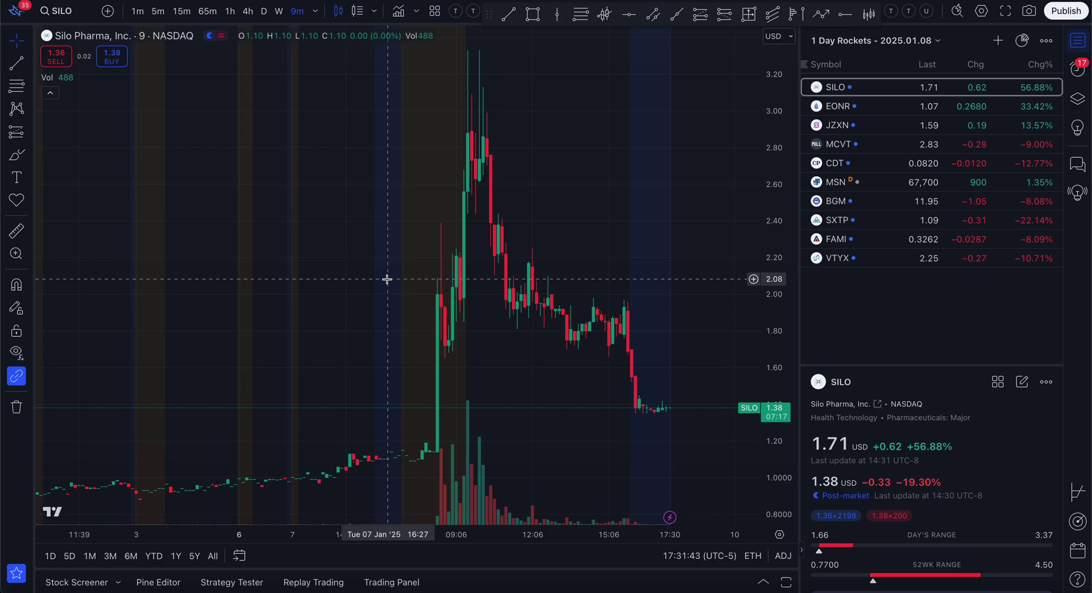
Switch the SILO chart's session to regular trading hours.
left_click(779, 535)
left_click(779, 536)
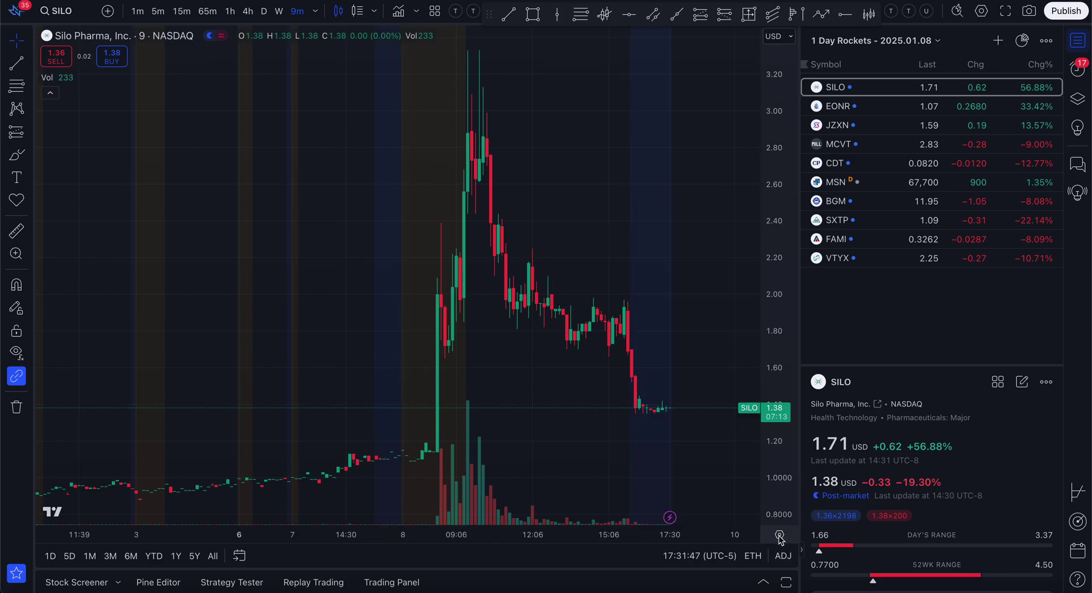
left_click(779, 536)
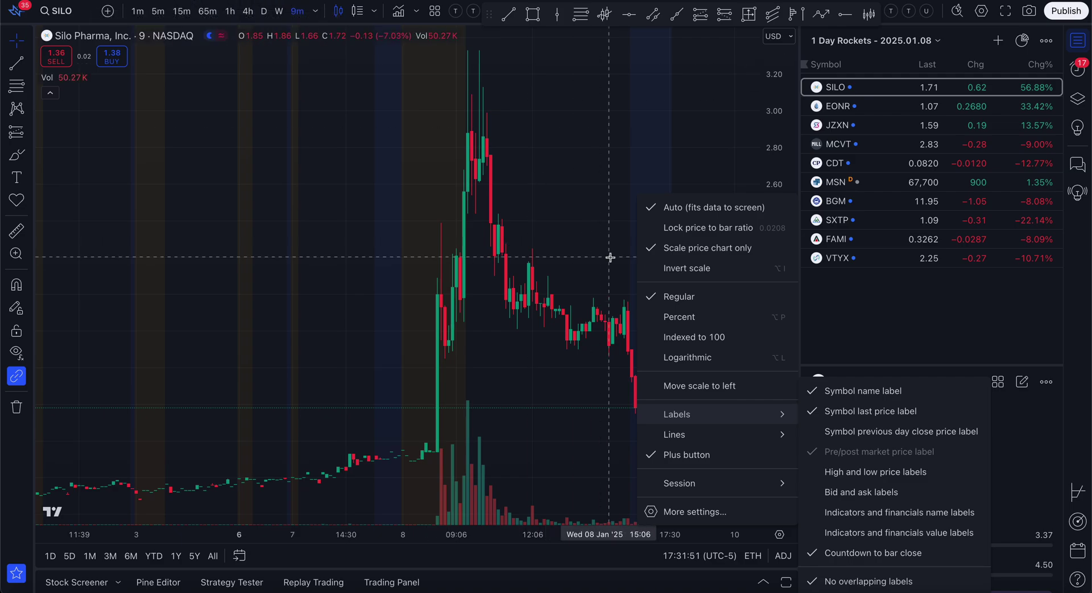
mouse_move(768, 486)
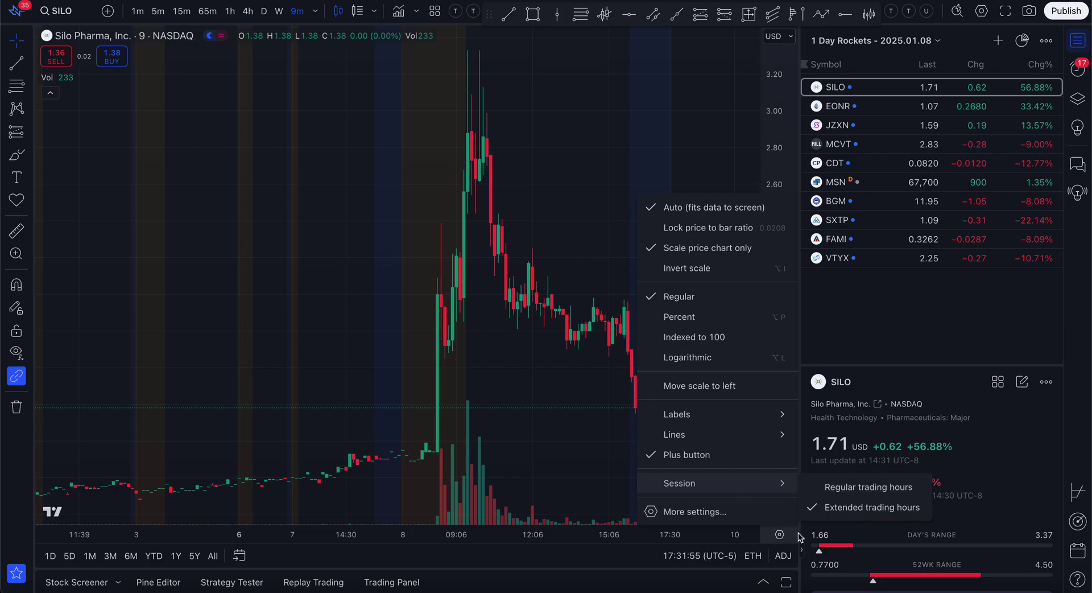
left_click(779, 535)
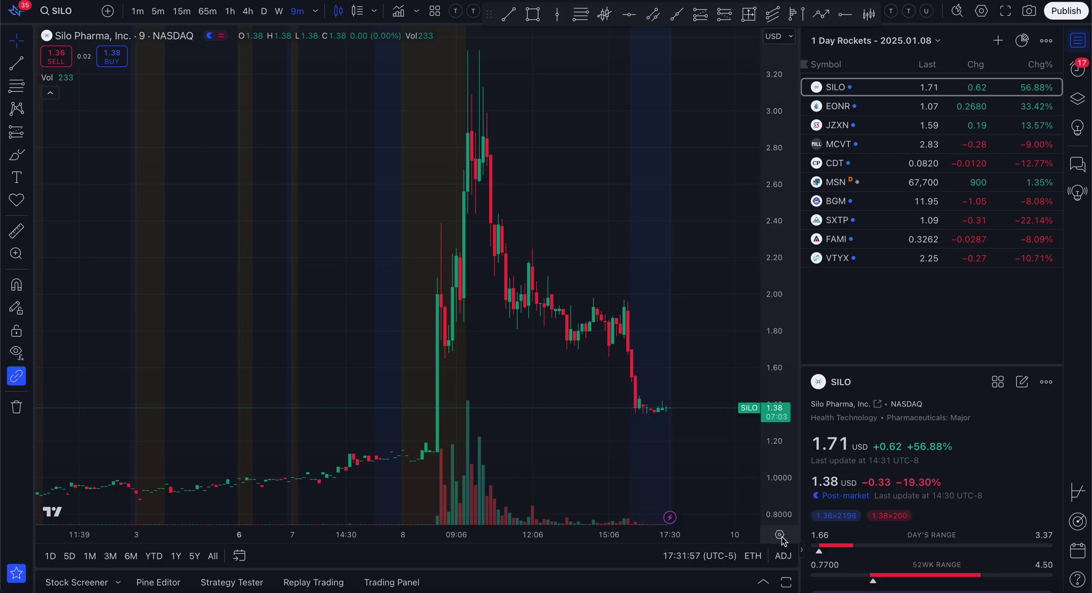
left_click(780, 535)
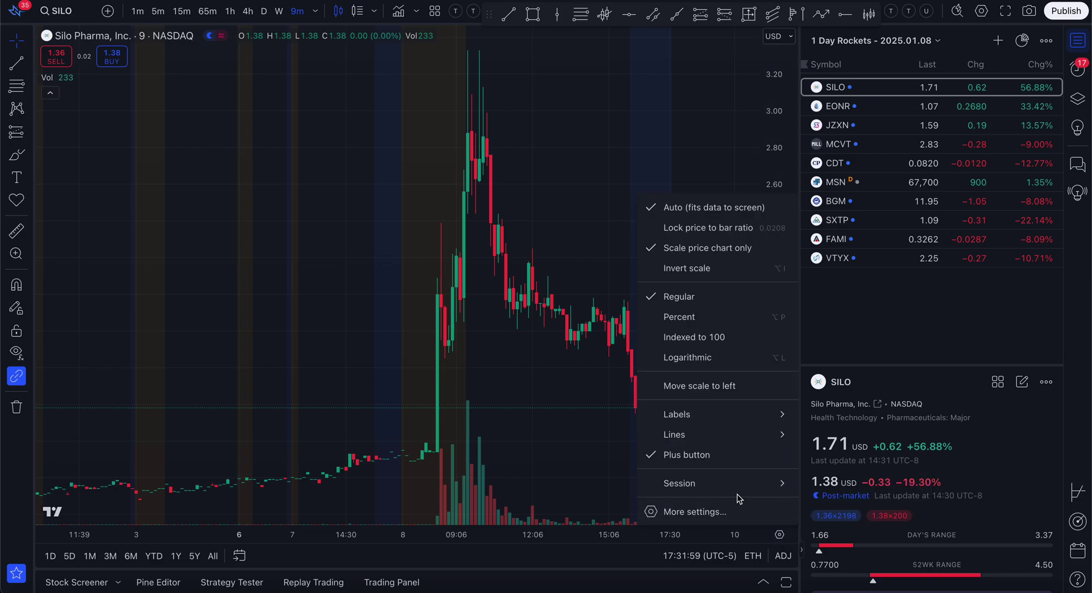
mouse_move(739, 483)
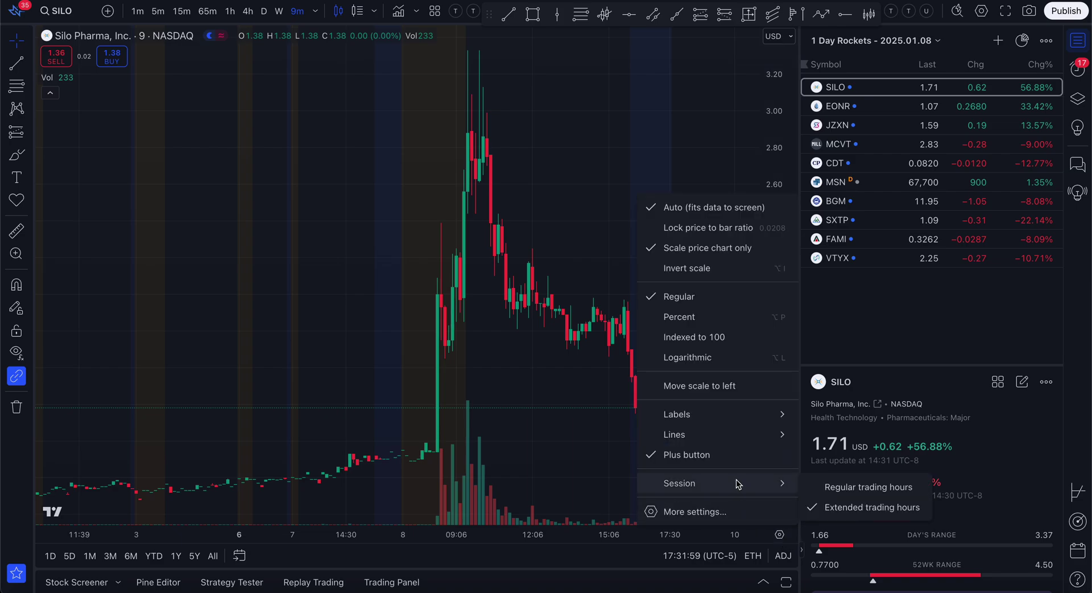
left_click(852, 487)
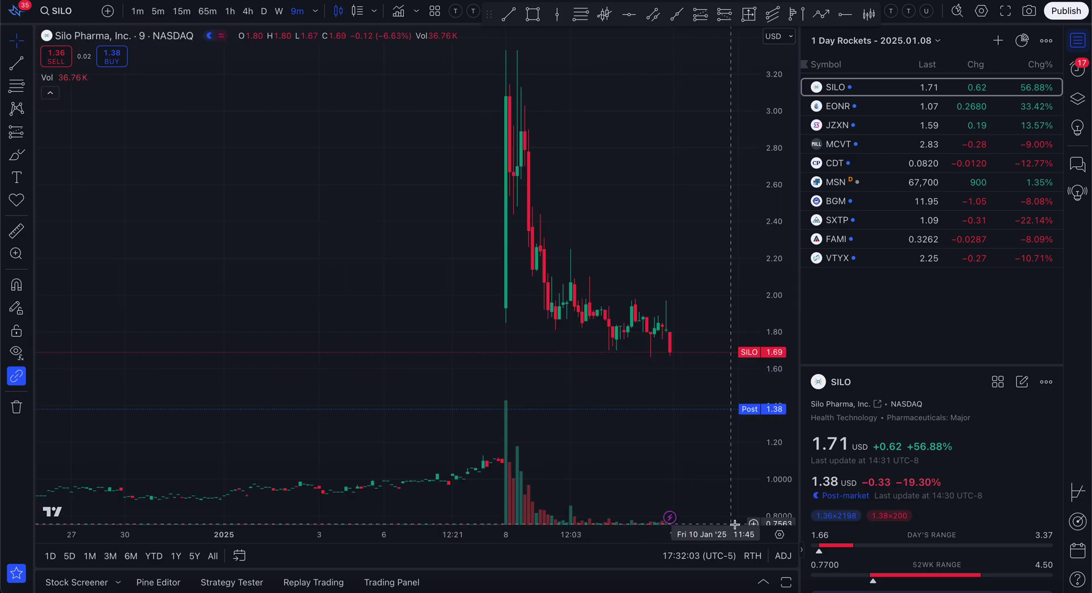
Set the SILO chart's session to extended trading hours to display premarket and post-market bars.
left_click(779, 537)
mouse_move(739, 483)
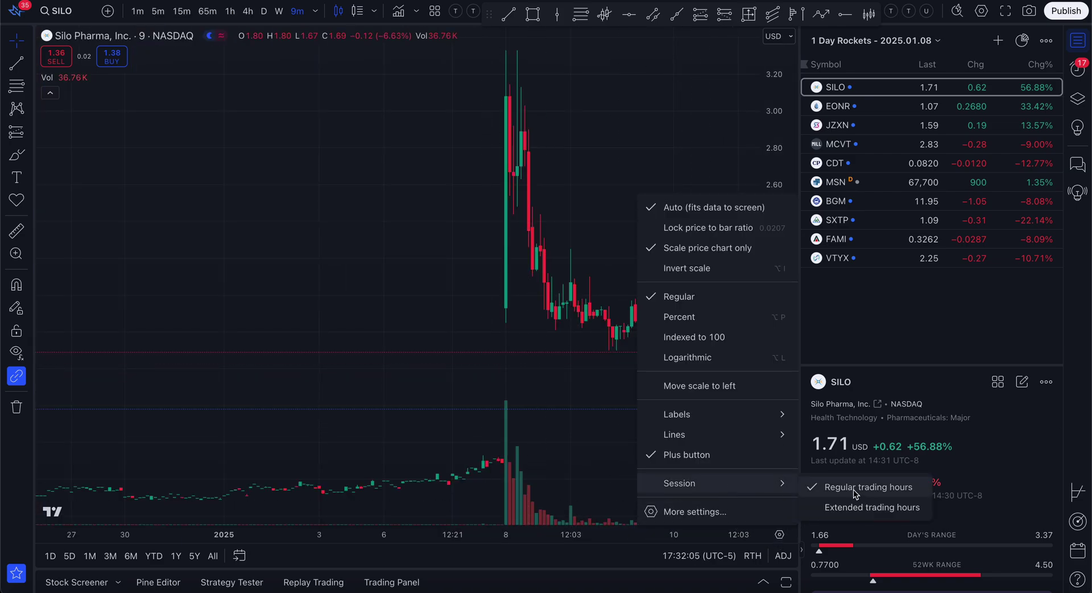
left_click(860, 508)
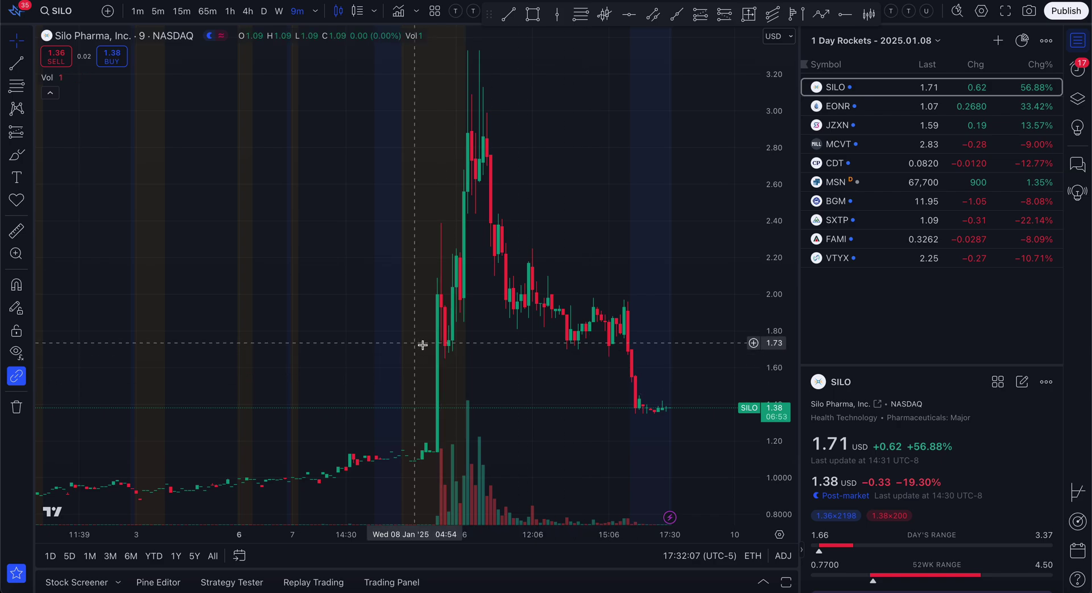
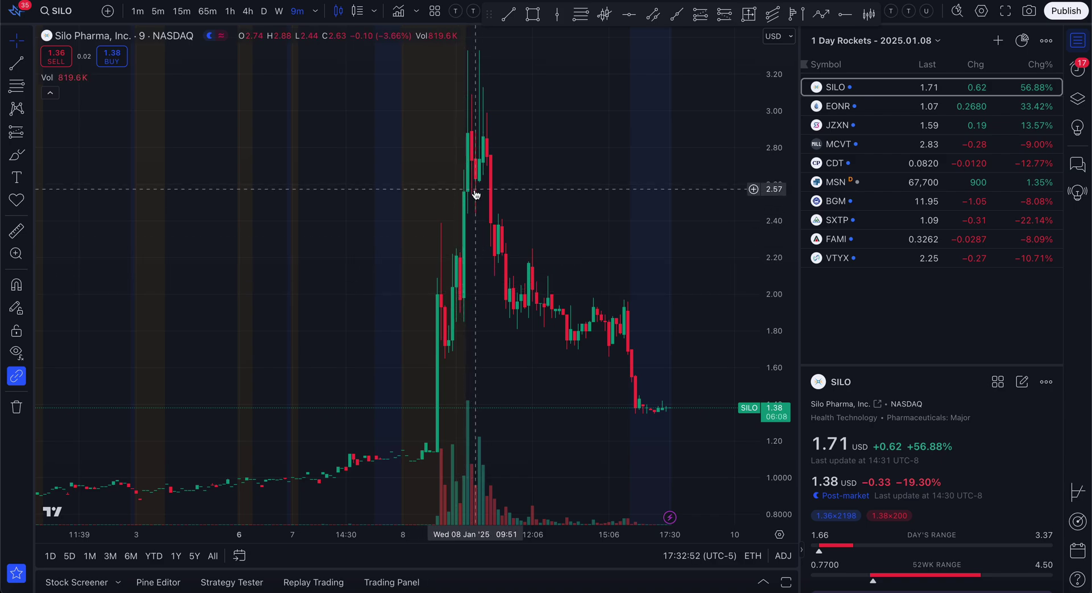
Change the SILO chart to the 5-minute interval and frame the January 8 premarket and opening price moves.
scroll(490, 201, "up", 5)
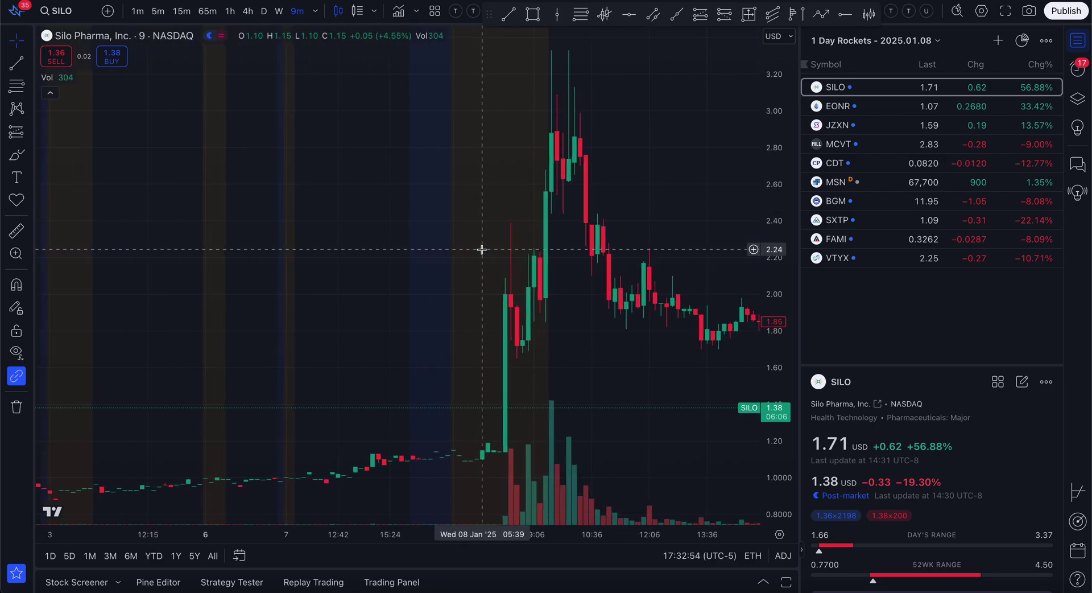
left_click(158, 10)
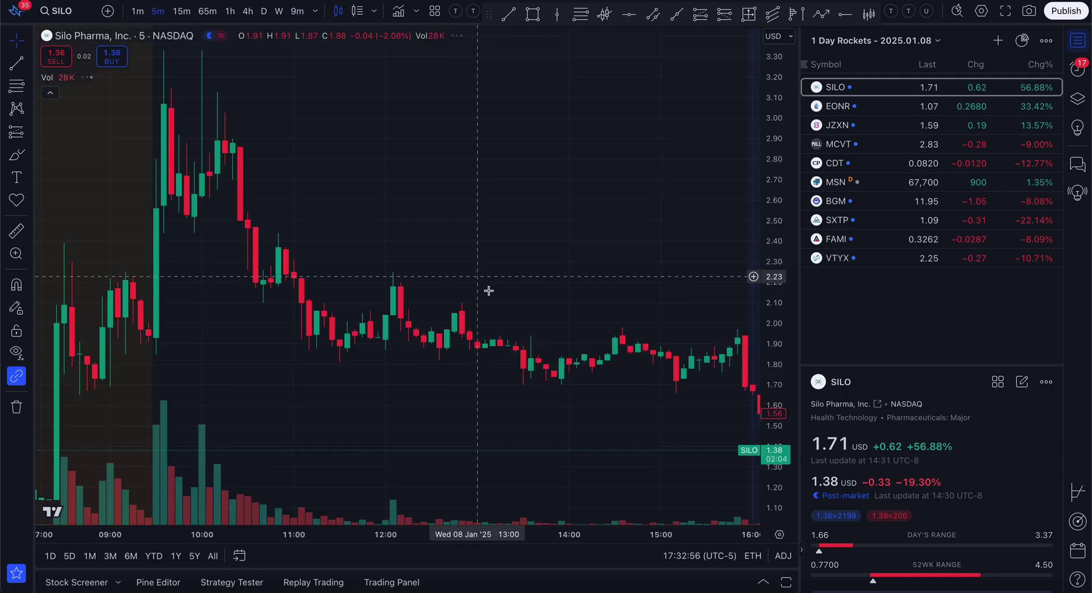
scroll(492, 326, "up", 8)
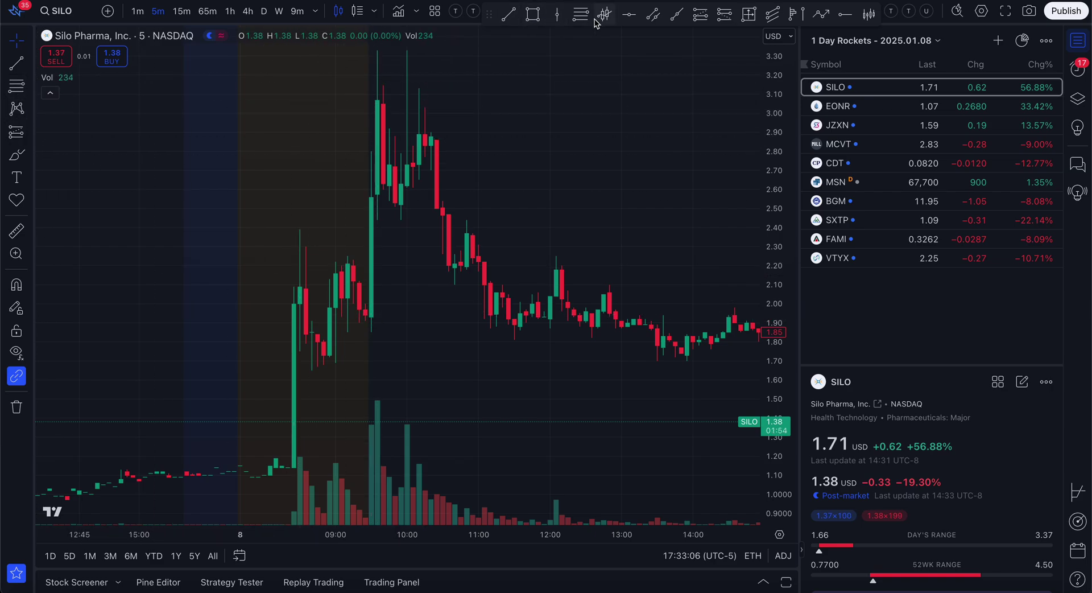
Measure SILO's January 8 opening rally from about 1.93 to 3.33 with a date and price range, and delete the measurement.
left_click(746, 15)
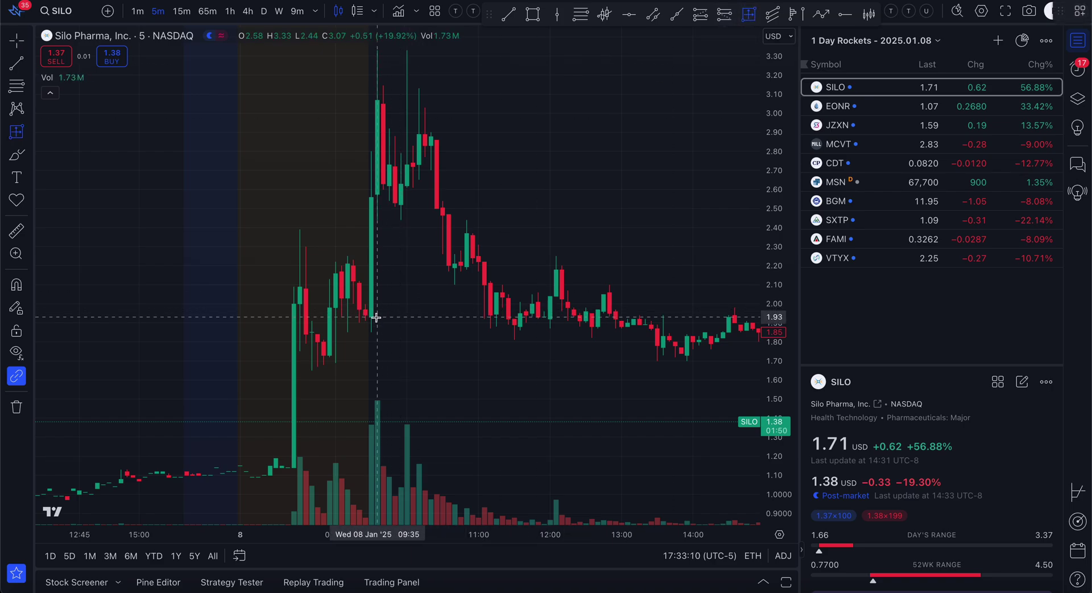
left_click(376, 316)
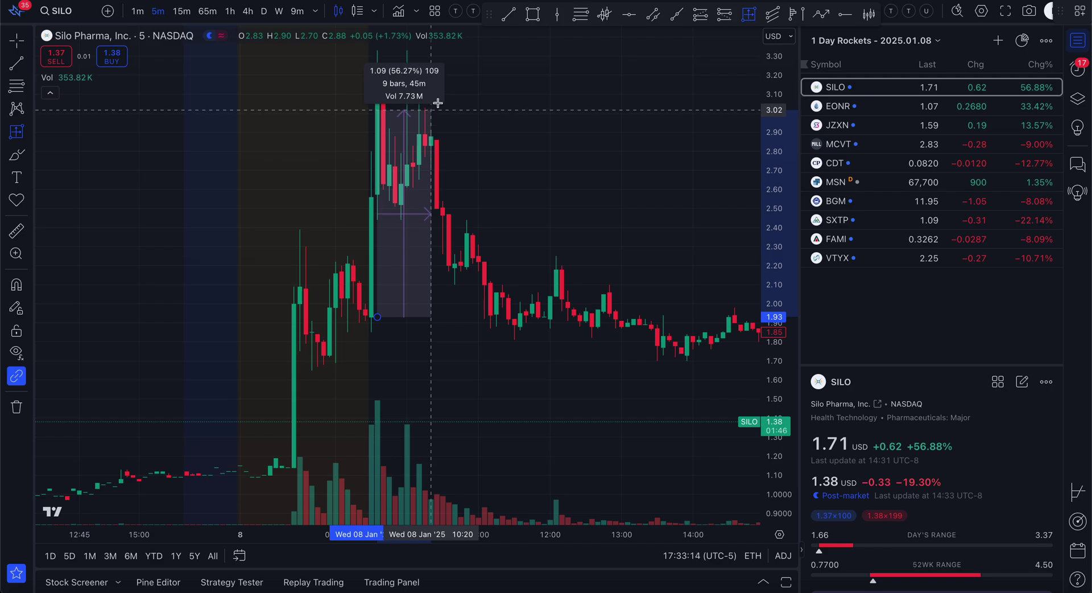
left_click(484, 51)
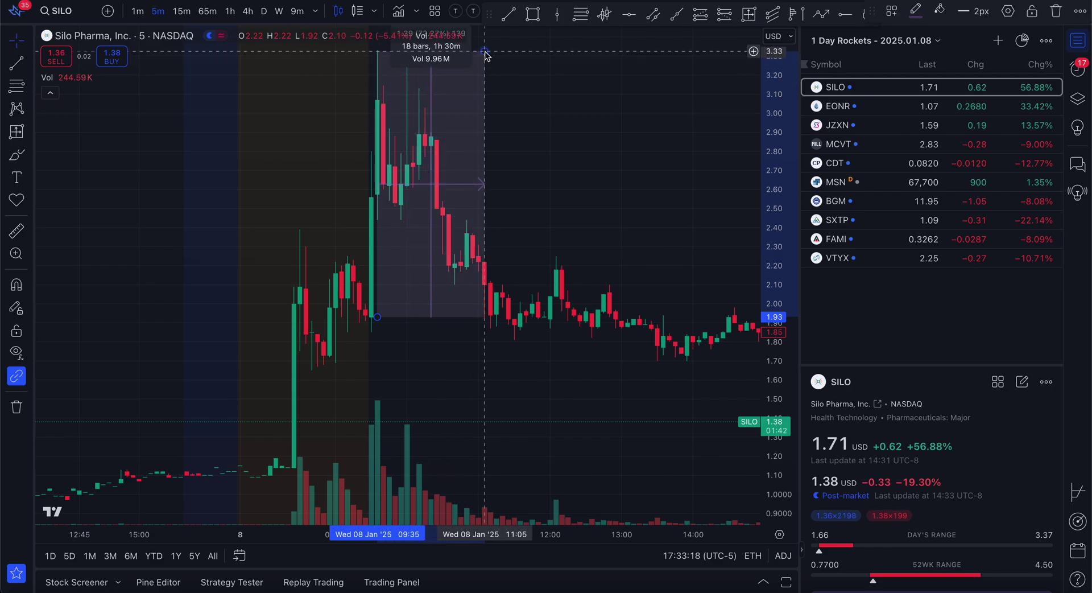
scroll(494, 221, "left", 5)
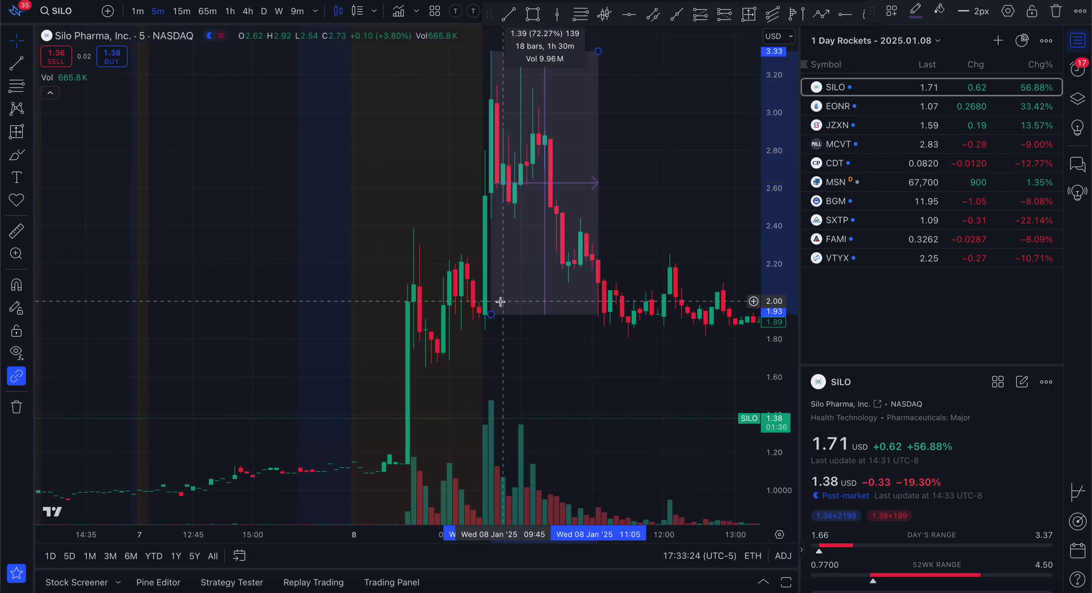
key("Delete")
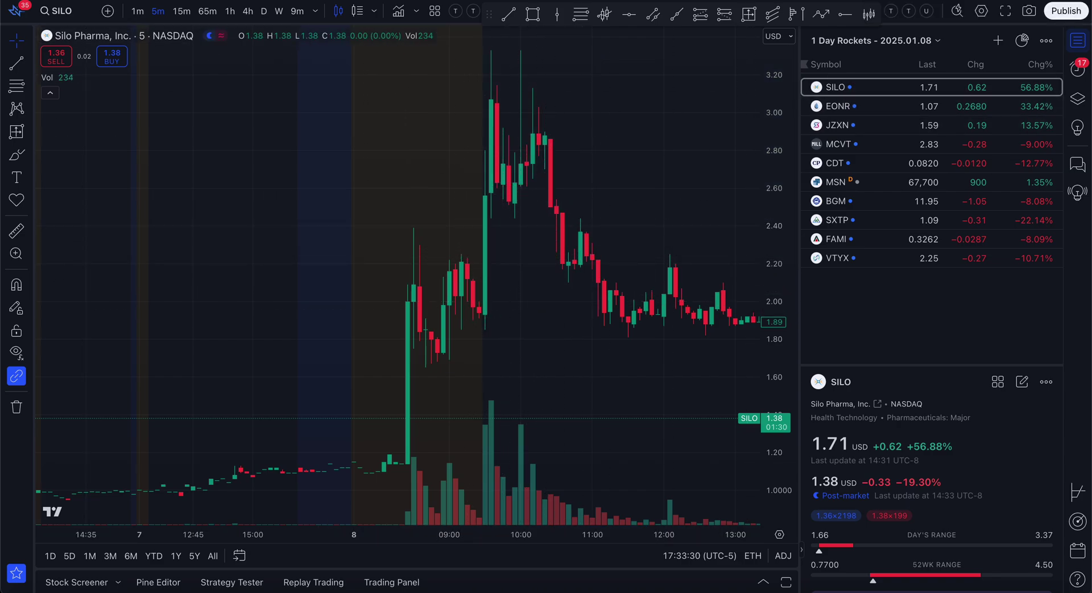
Return to the stock screener and create a new watchlist named "1 Day Moonshot".
left_click(86, 34)
key("super+bracketleft")
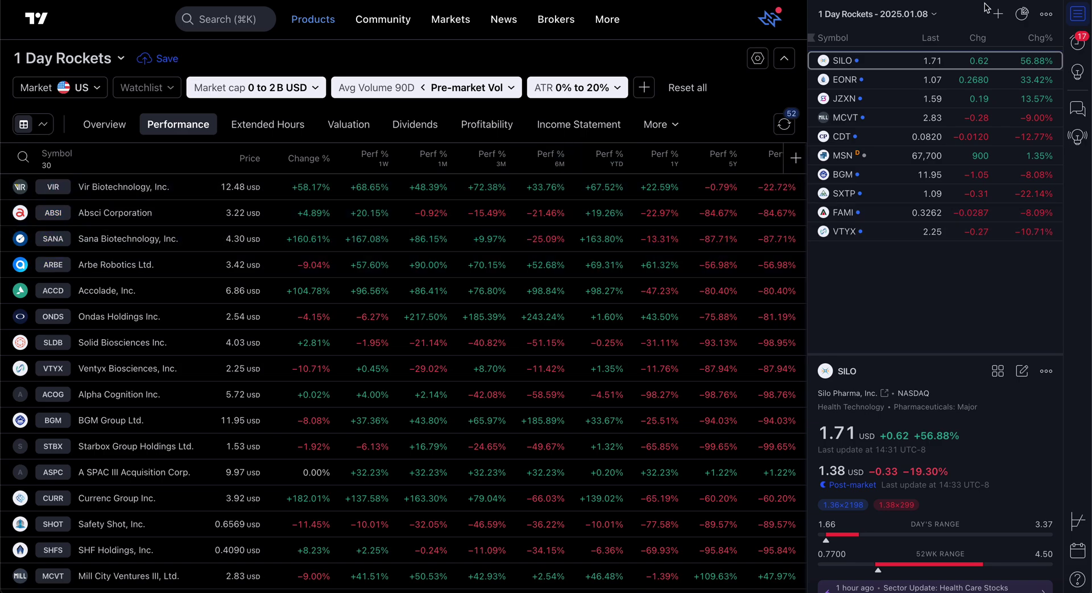
left_click(890, 16)
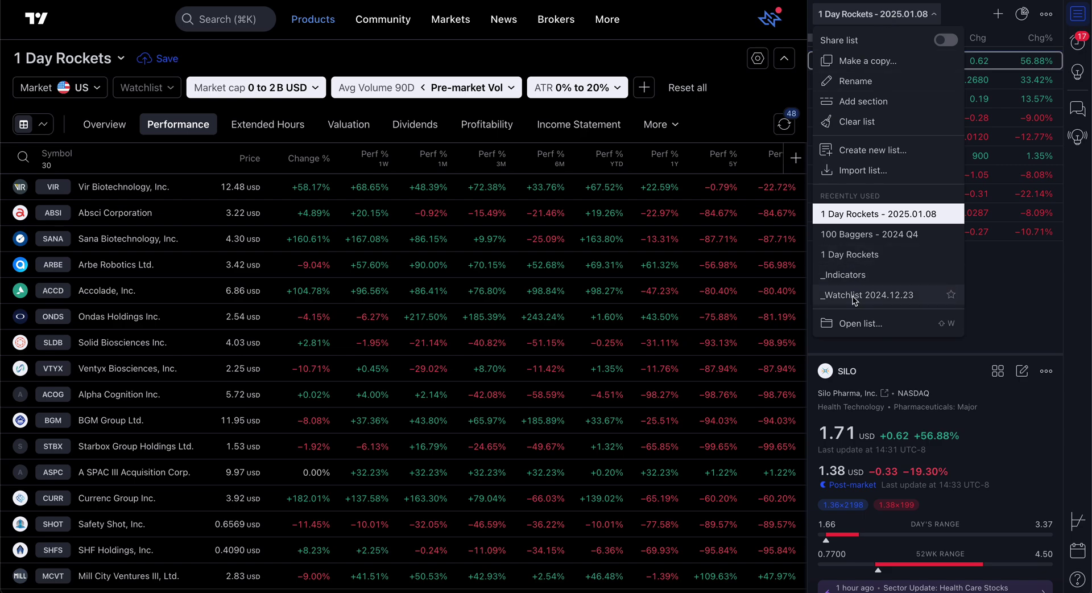
left_click(854, 152)
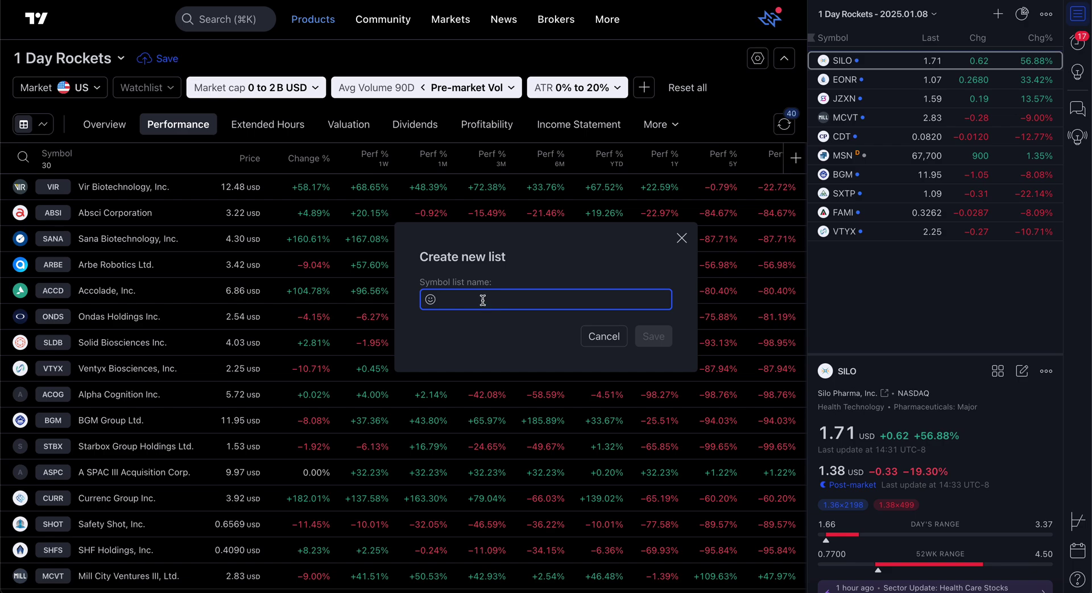
type("1 Day Moonshot")
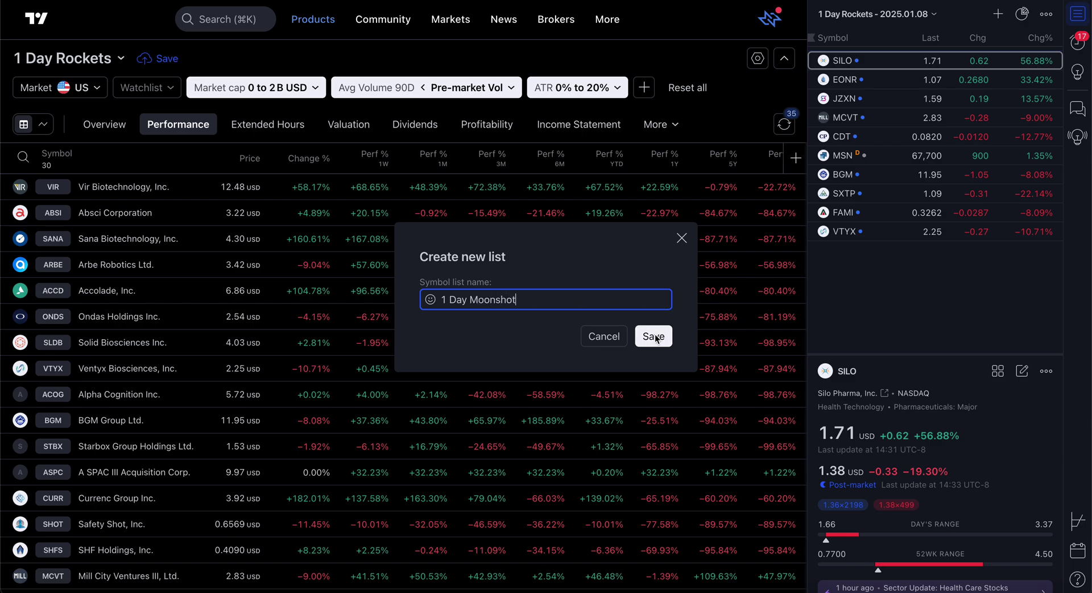
left_click(654, 337)
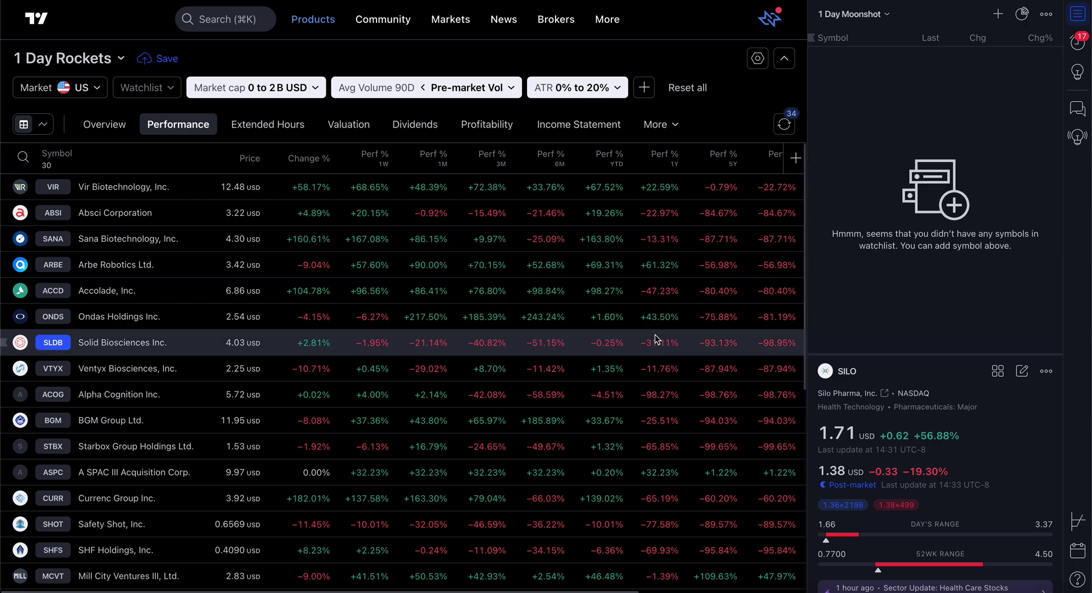
Add the symbol VIR (Vir Biotechnology, NASDAQ) to the 1 Day Moonshot watchlist.
left_click(997, 18)
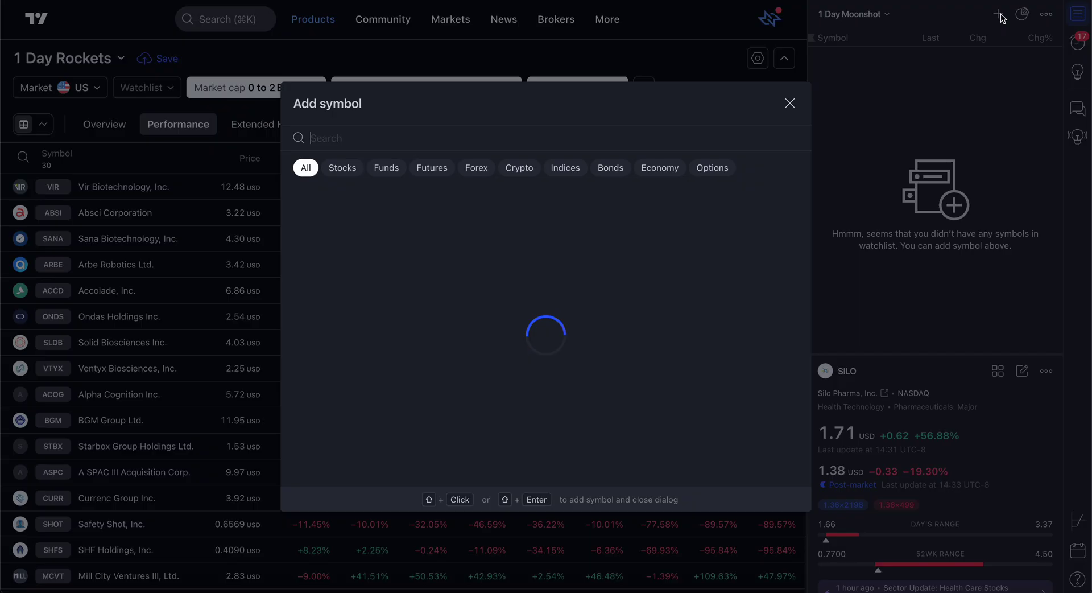
triple_click(425, 106)
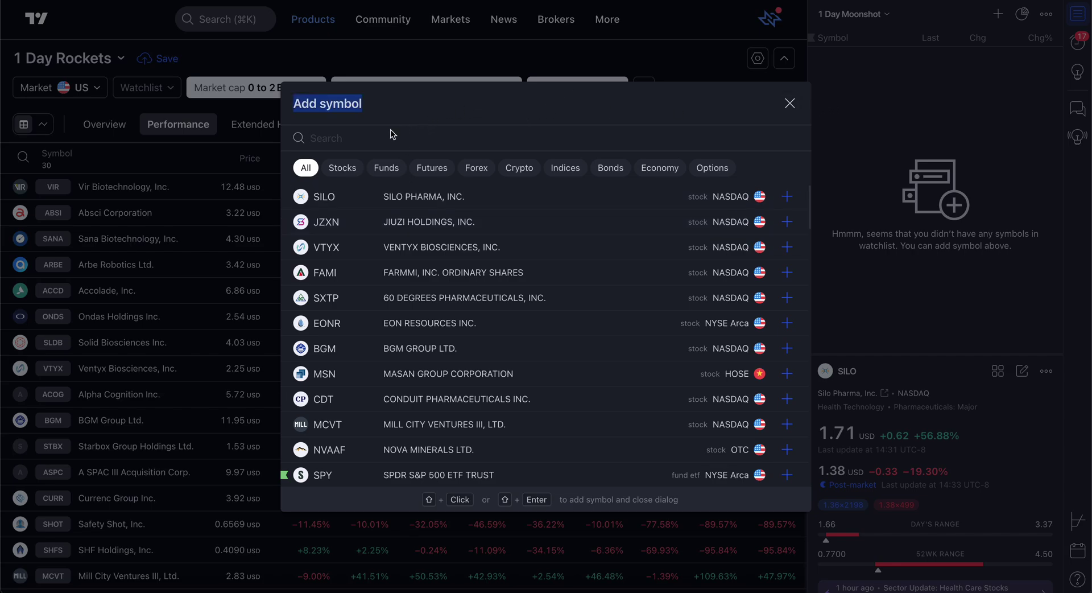
left_click(370, 105)
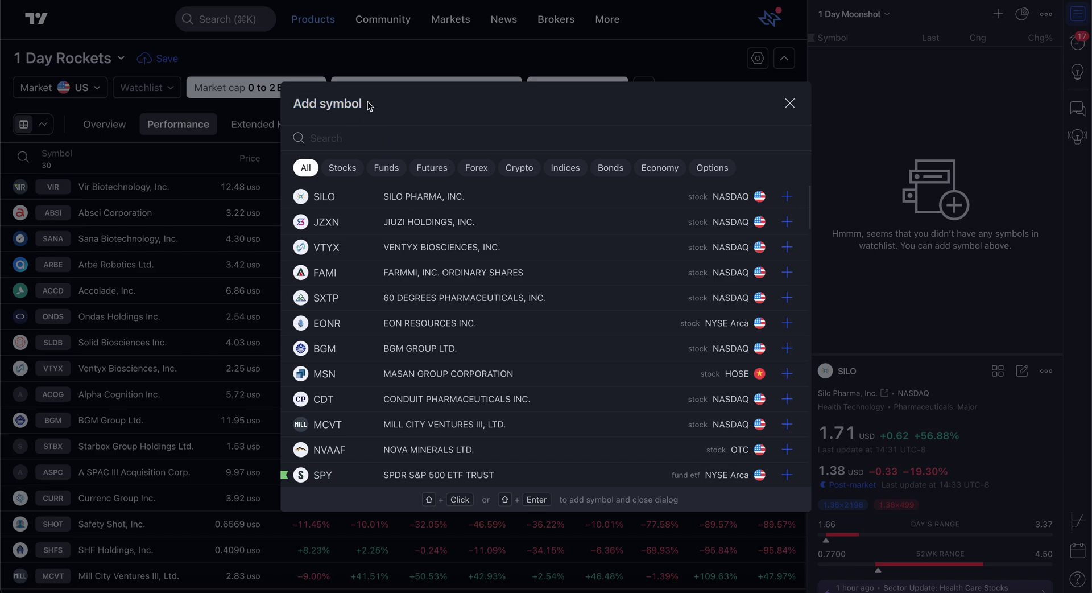
left_click(336, 140)
type("VIR")
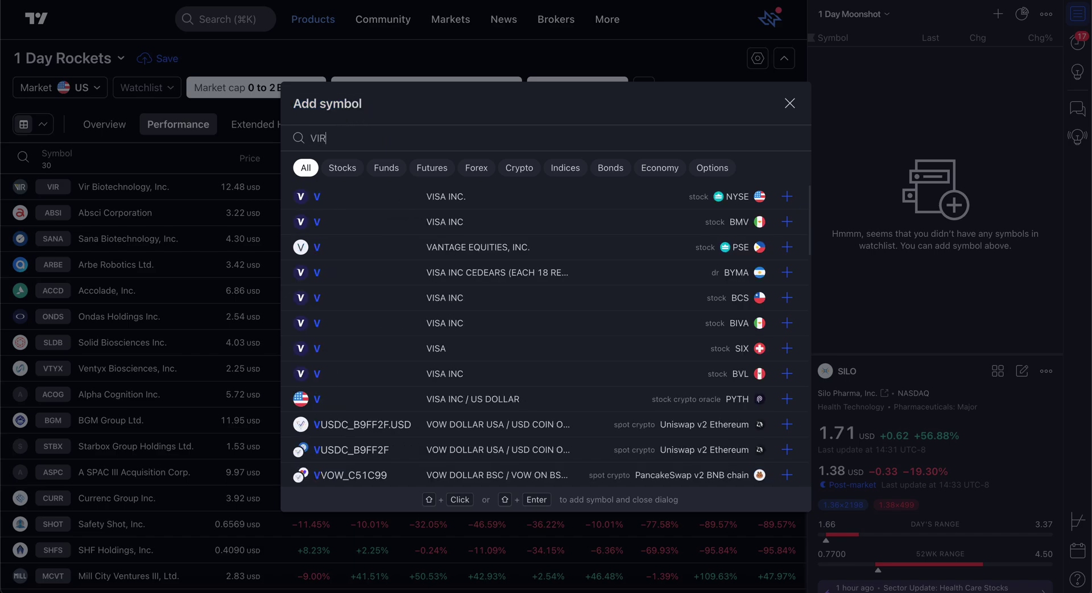
key("Return")
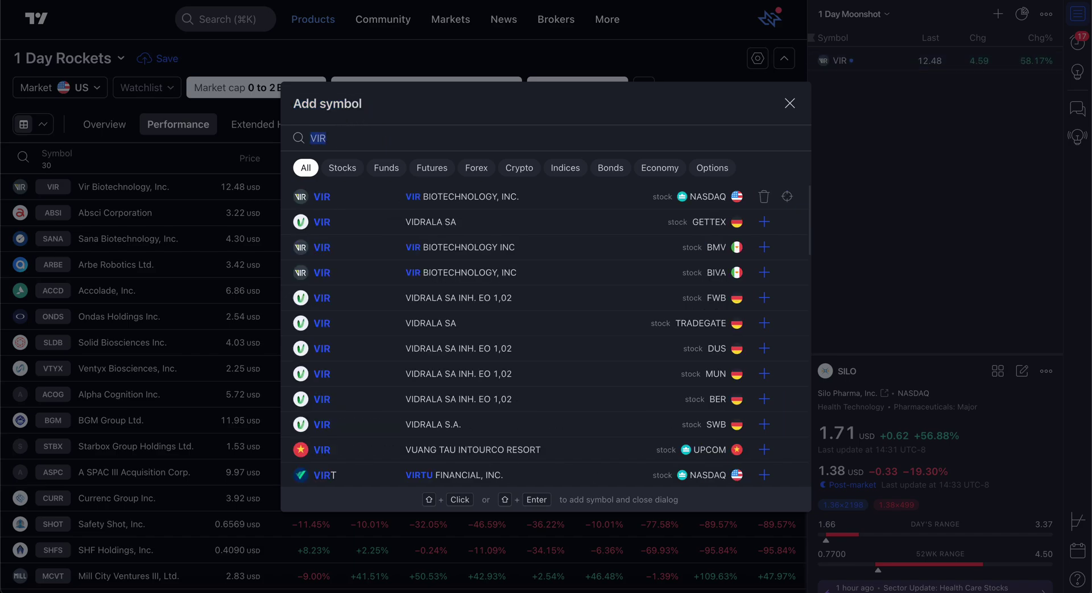
Add the symbols ABSI, SANA and ARBE to the 1 Day Moonshot watchlist.
type("ABSI")
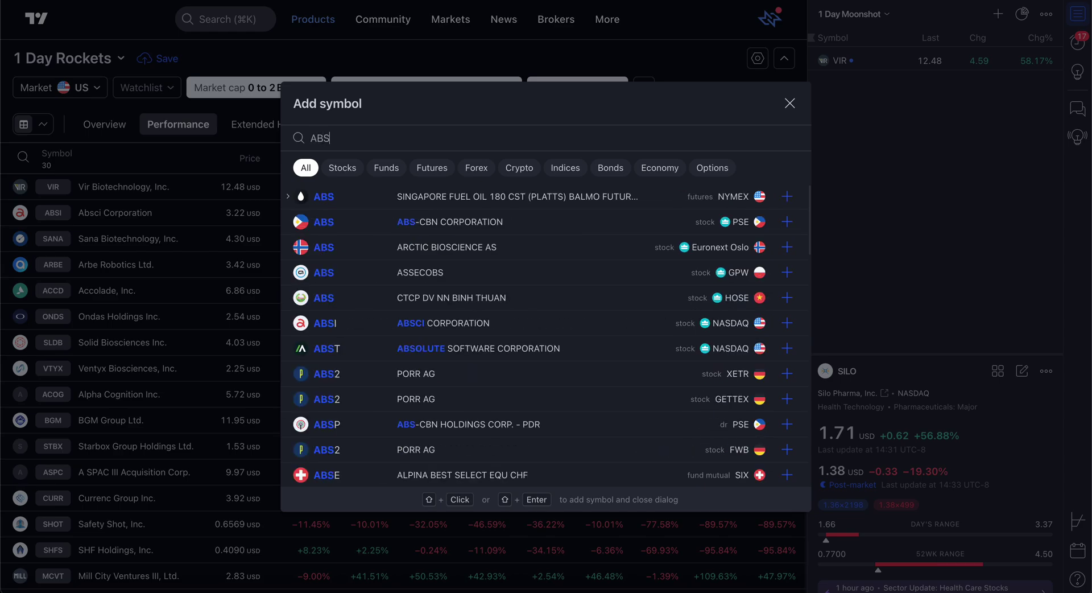
key("Return")
type("SANA")
key("Return")
type("ARBE")
key("Return")
Add Accolade's NASDAQ stock ACCD to the 1 Day Moonshot watchlist and finish adding symbols.
type("ACD")
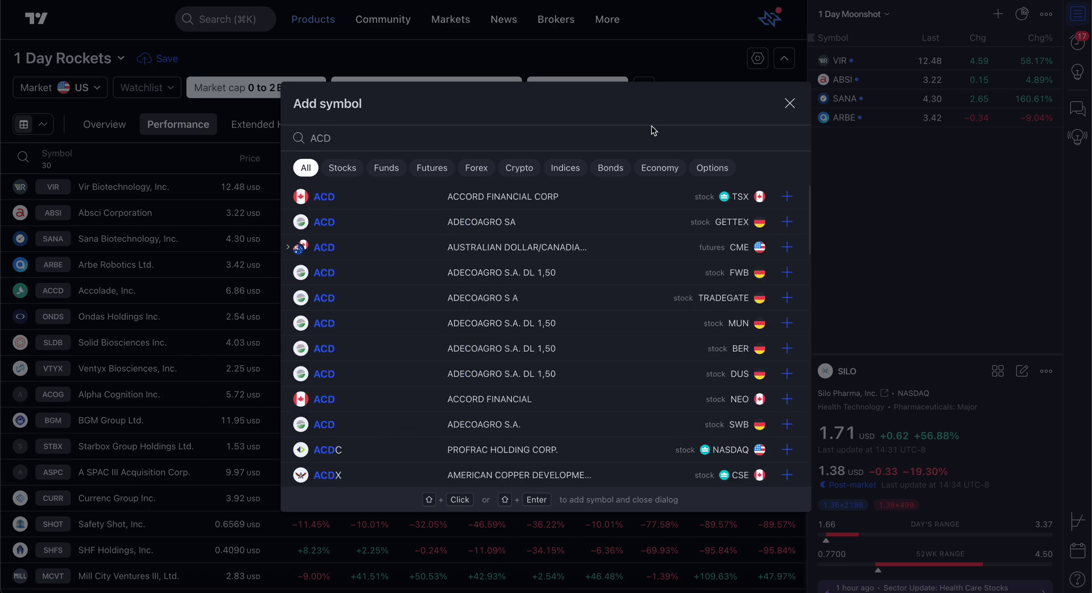
key("BackSpace")
type("CD")
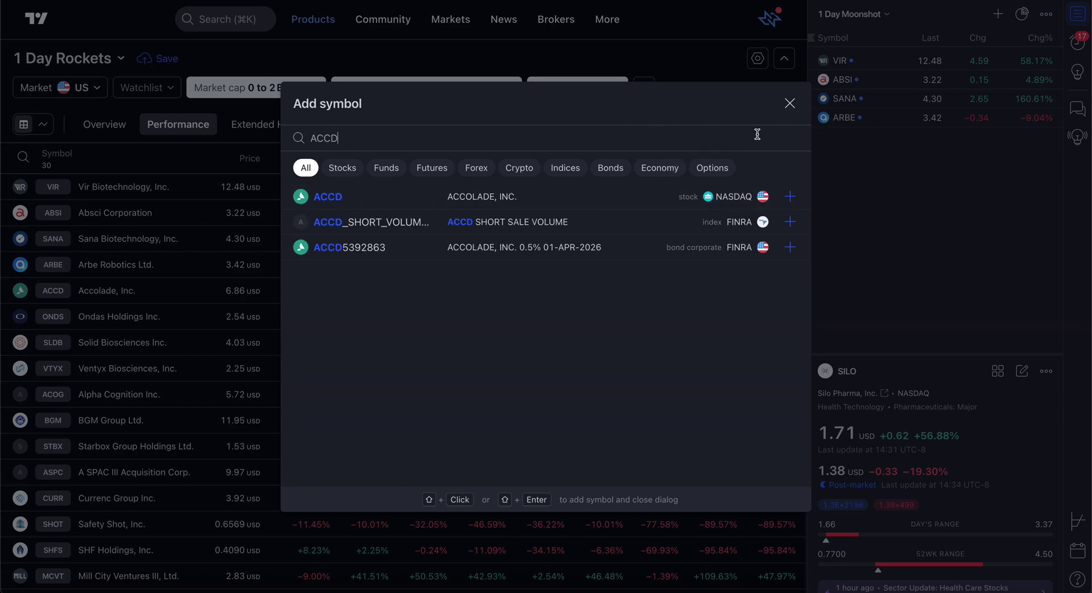
left_click(352, 200)
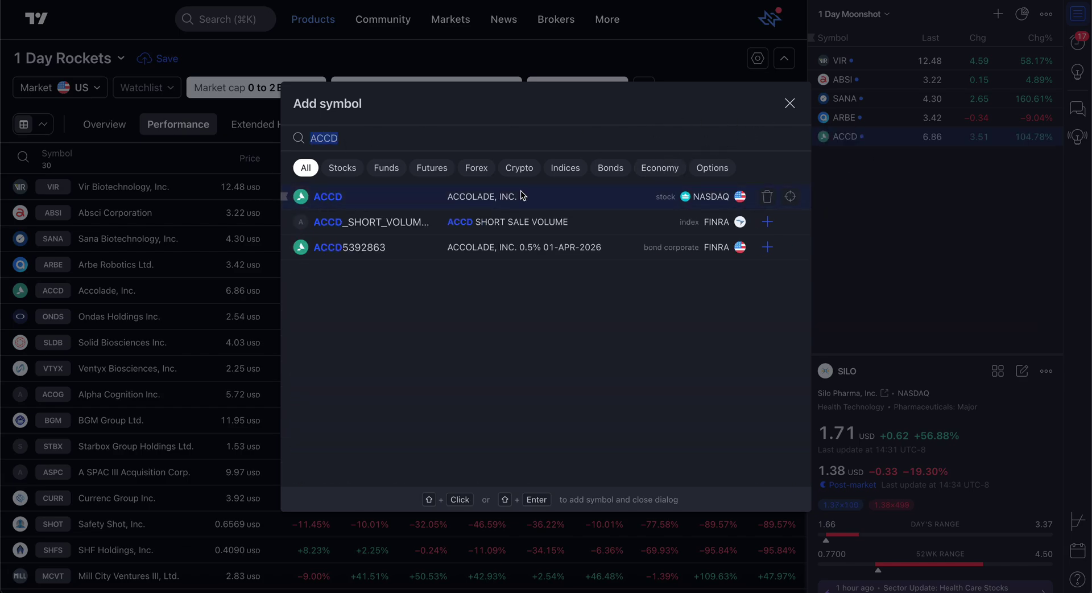
left_click(789, 103)
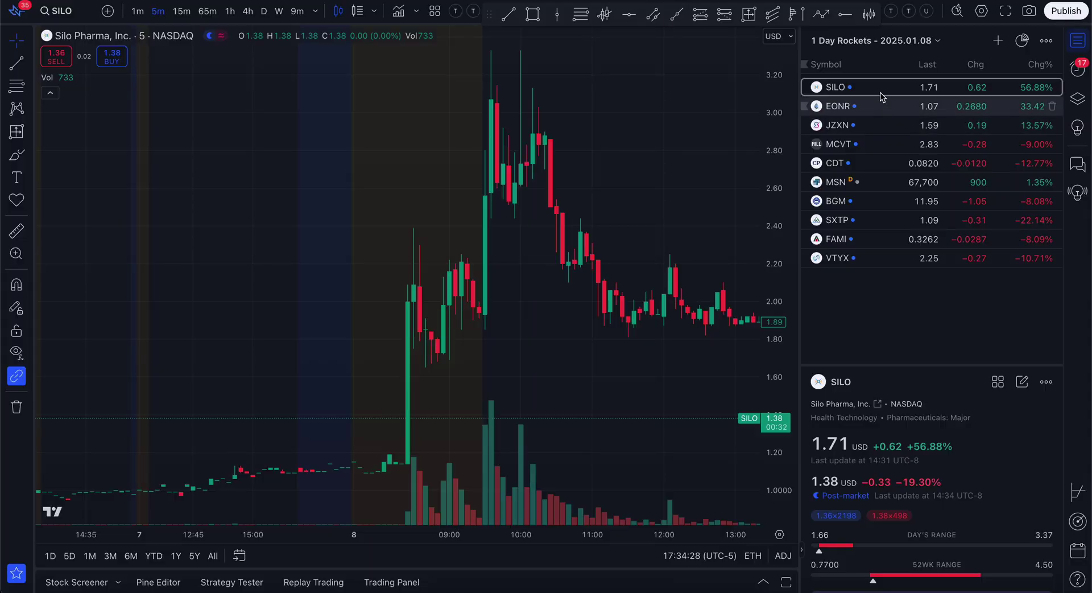
Switch the chart's watchlist to 1 Day Moonshot and view the 5-minute charts of VIR and ABSI for January 8.
left_click(876, 40)
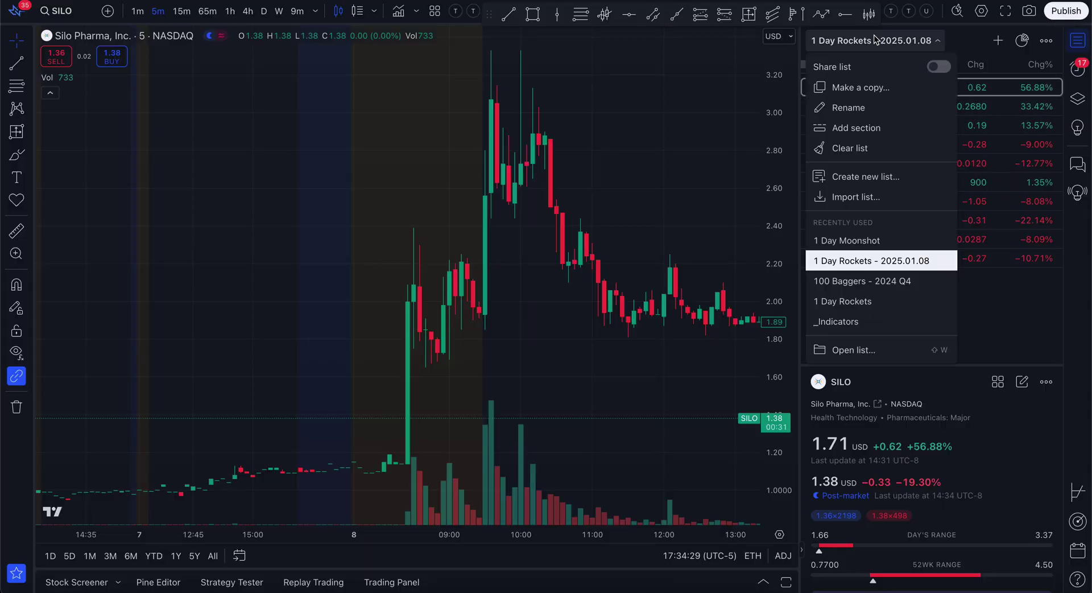
left_click(854, 241)
left_click(835, 88)
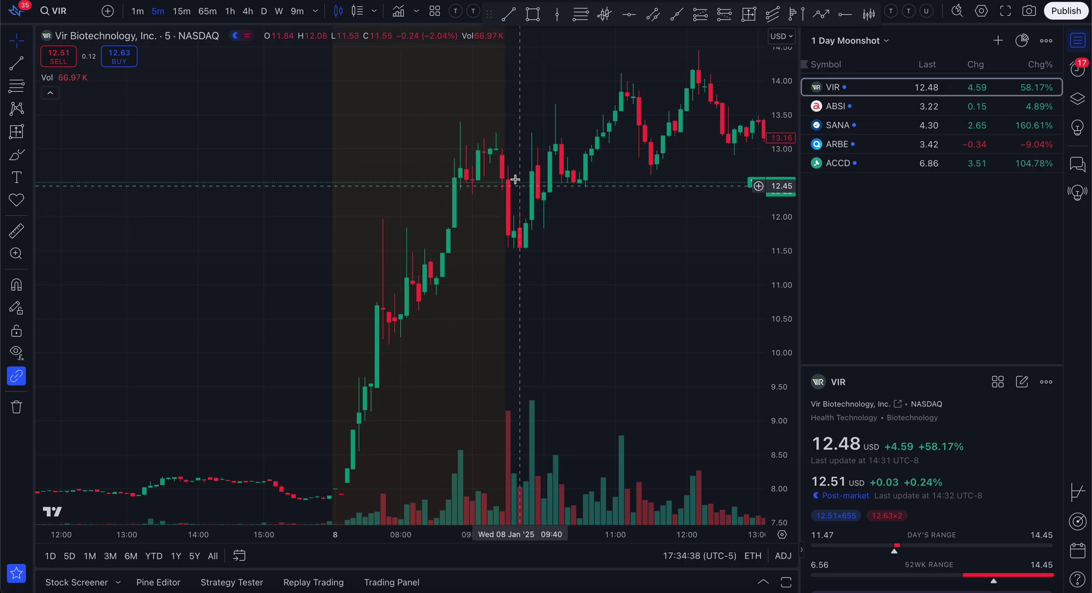
left_click(833, 109)
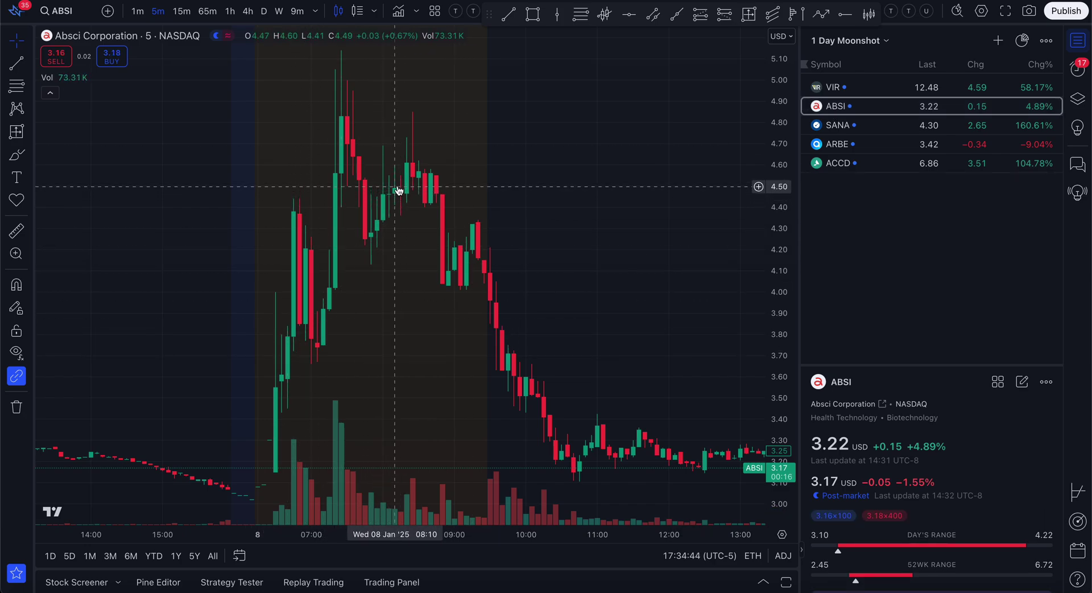
Examine SANA's extended-hours moves on January 7 and 8, and open the ARBE chart for the same period.
left_click(840, 132)
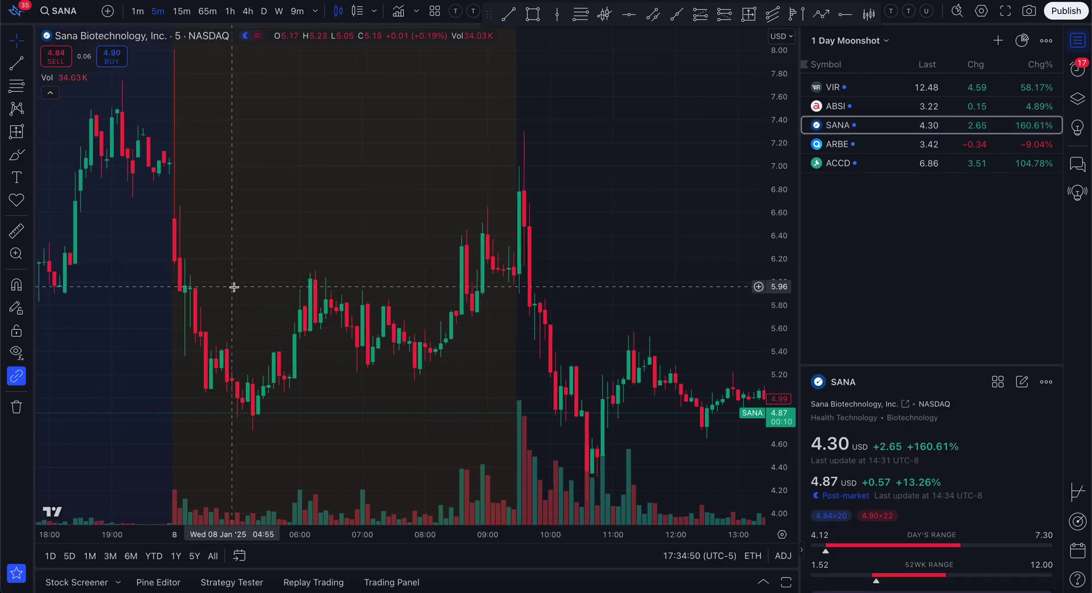
scroll(234, 287, "down", 5)
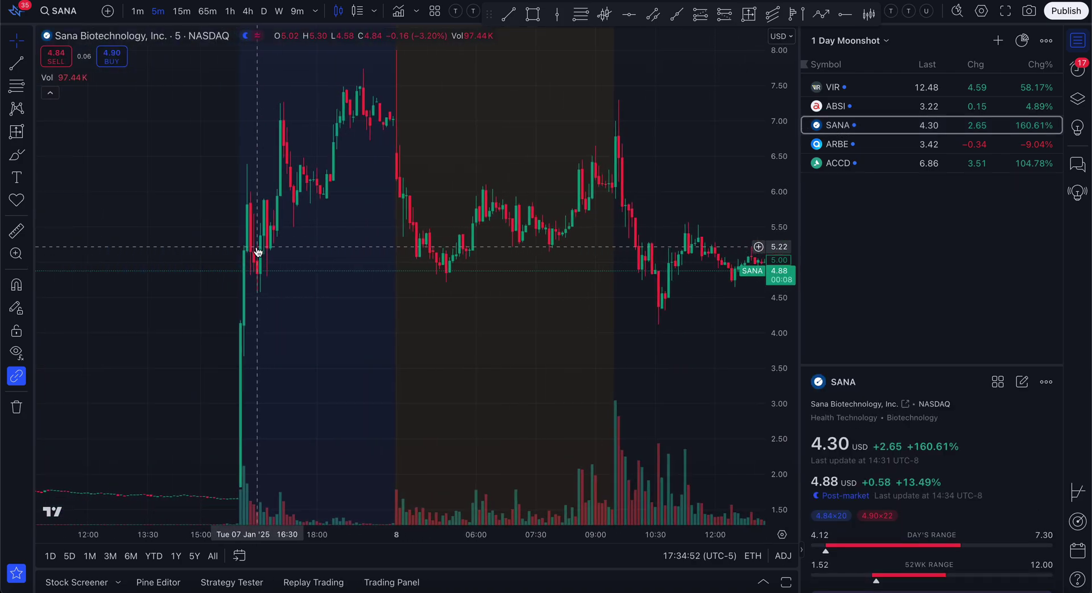
scroll(256, 250, "up", 1)
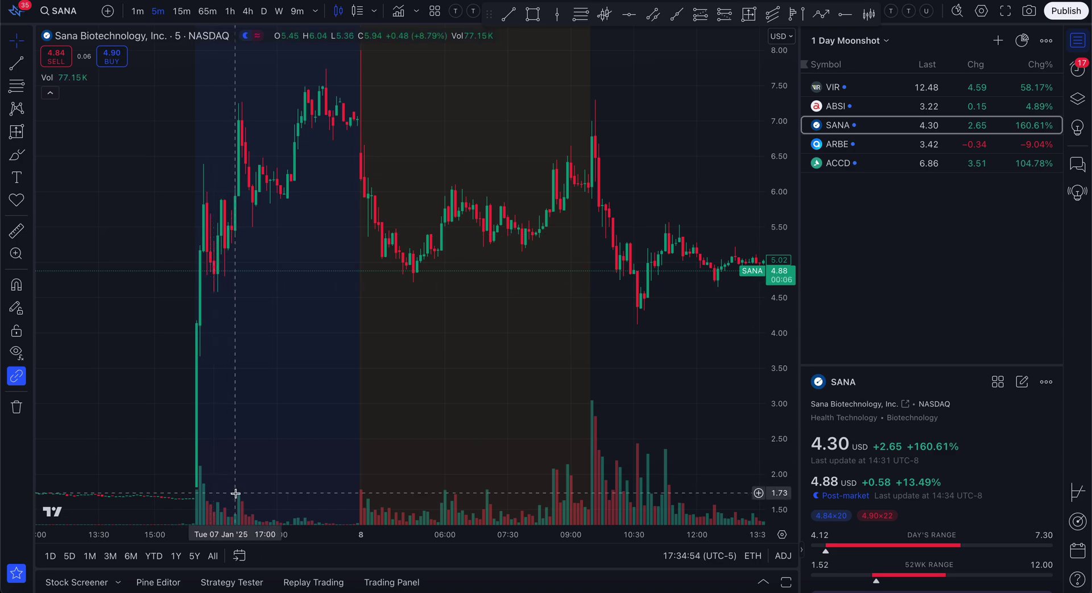
left_click(838, 149)
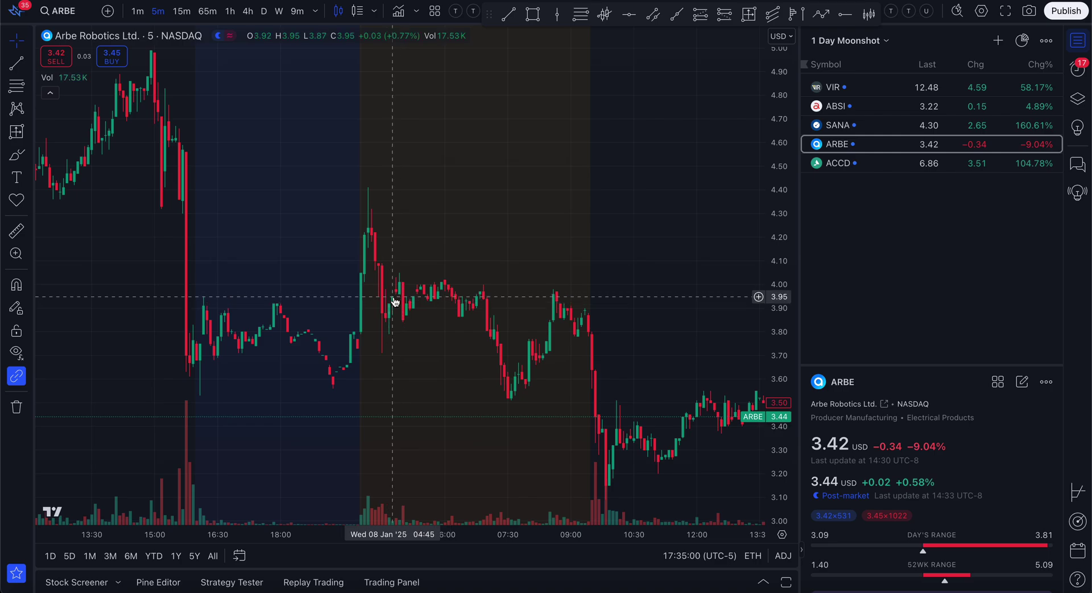
Examine ACCD's January 8 premarket gap and following session on the 5-minute chart, with the price scale stretched around 6.72 to 7.04.
left_click(837, 164)
scroll(469, 316, "left", 3)
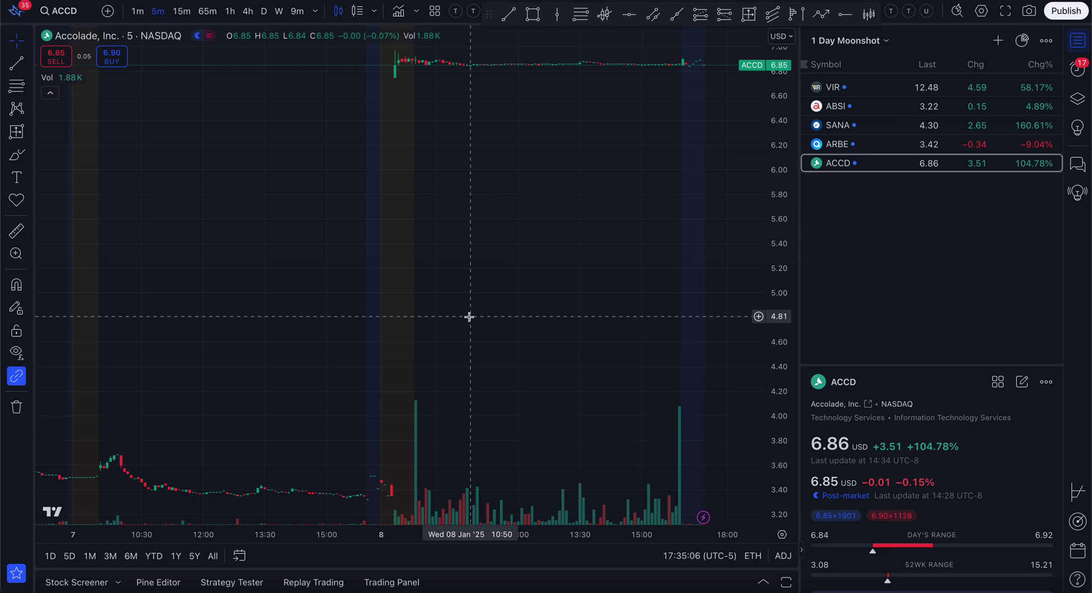
scroll(469, 316, "up", 3)
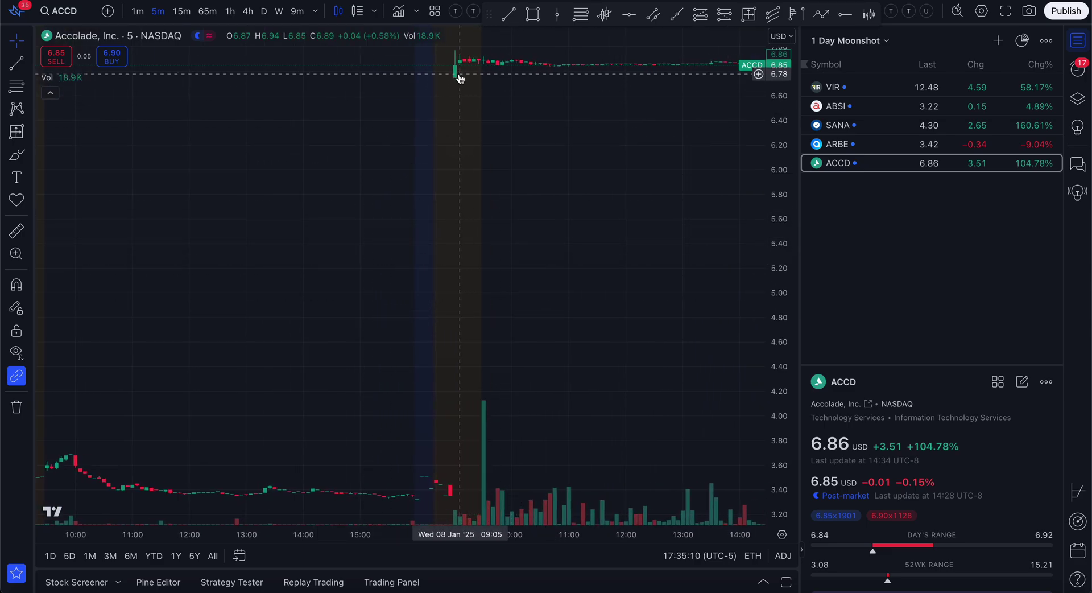
scroll(459, 76, "up", 3)
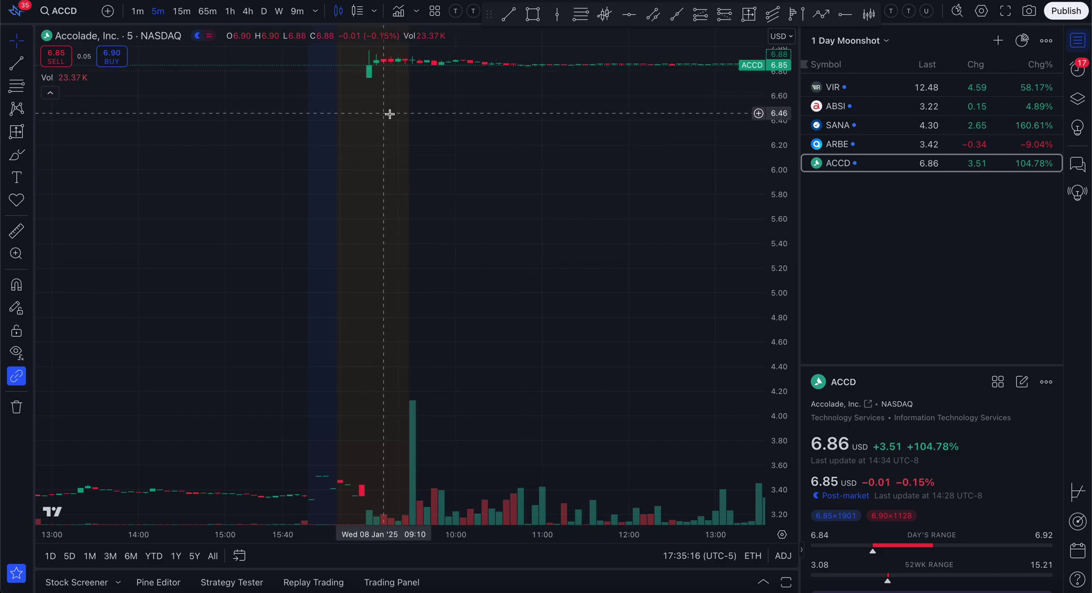
mouse_move(783, 171)
left_mouse_down()
mouse_move(783, 222)
mouse_move(783, 170)
left_mouse_up()
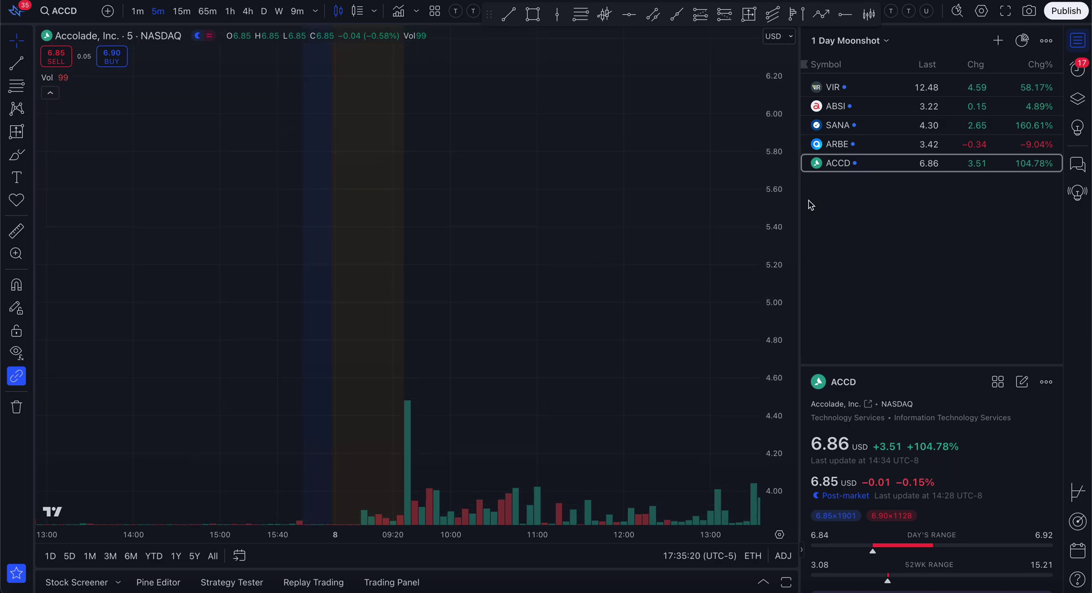
left_click_drag(606, 152, 598, 443)
left_click_drag(784, 220, 784, 143)
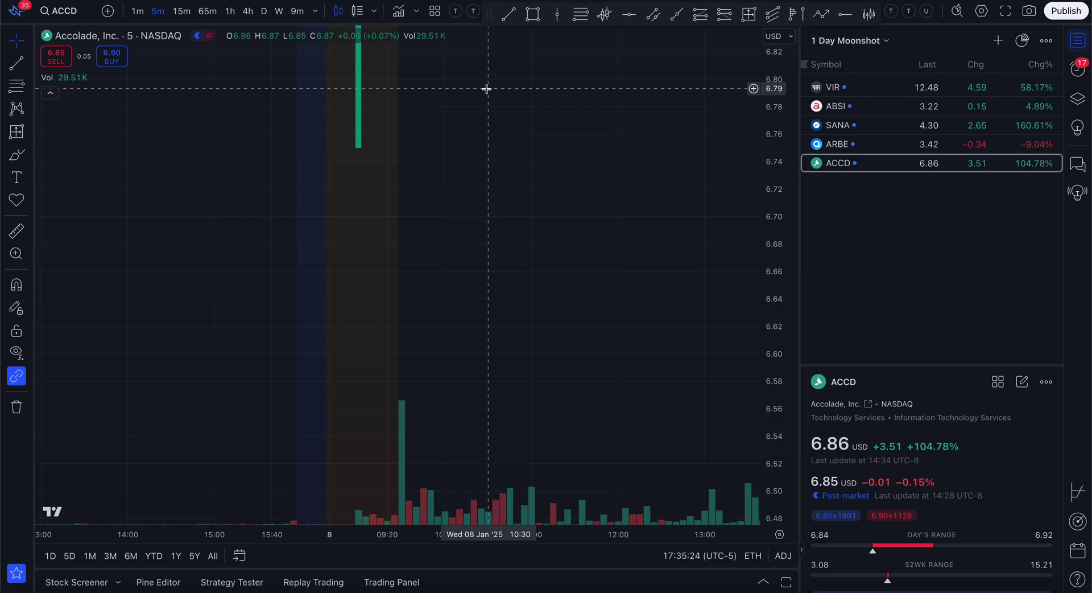
left_click_drag(488, 88, 480, 419)
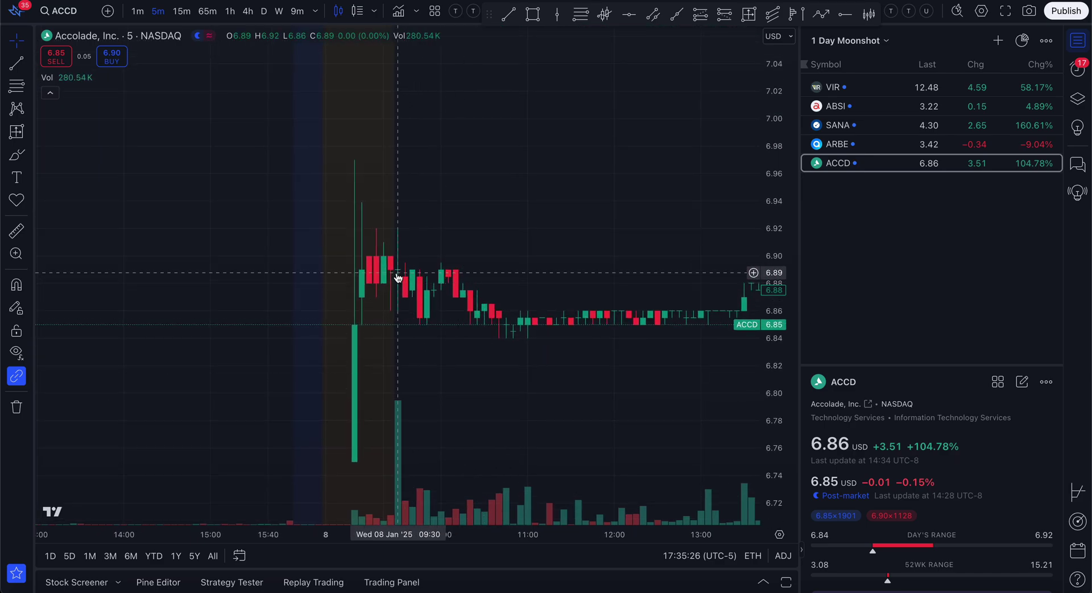
scroll(497, 446, "right", 5)
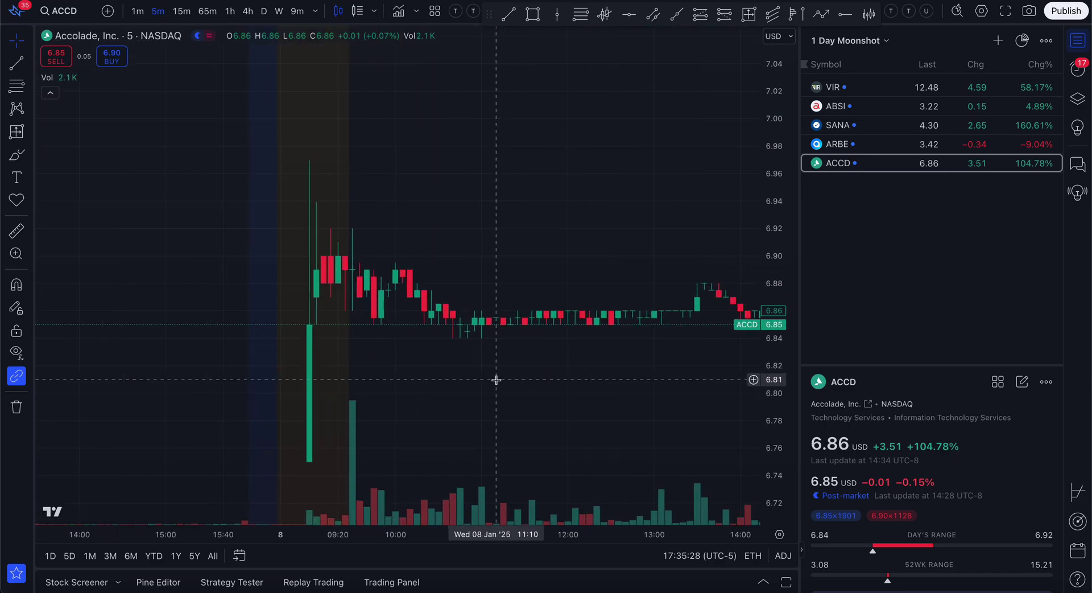
scroll(496, 379, "left", 5)
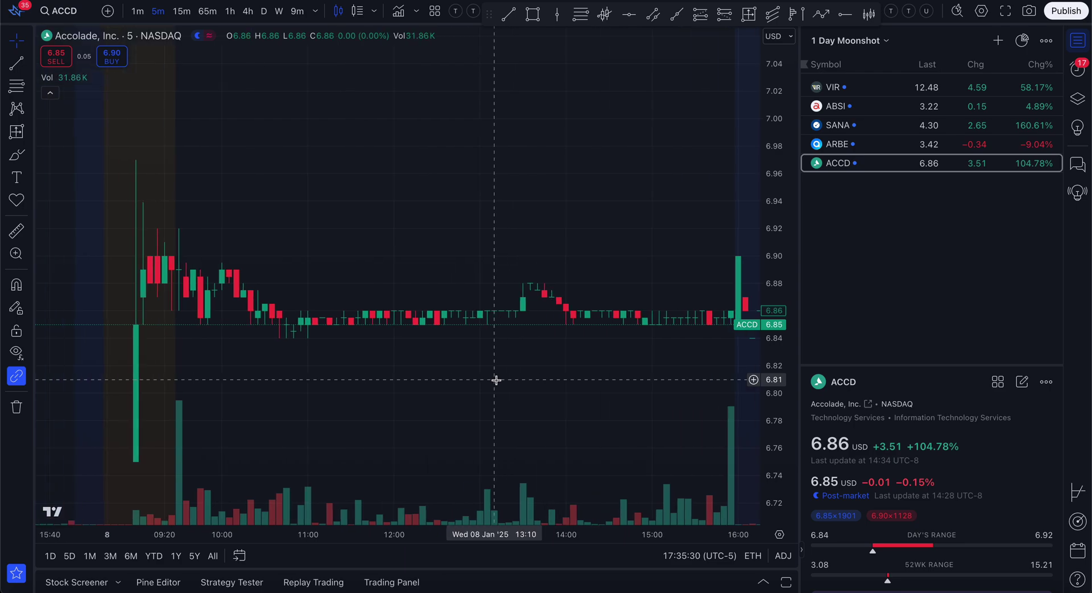
scroll(496, 380, "right", 1)
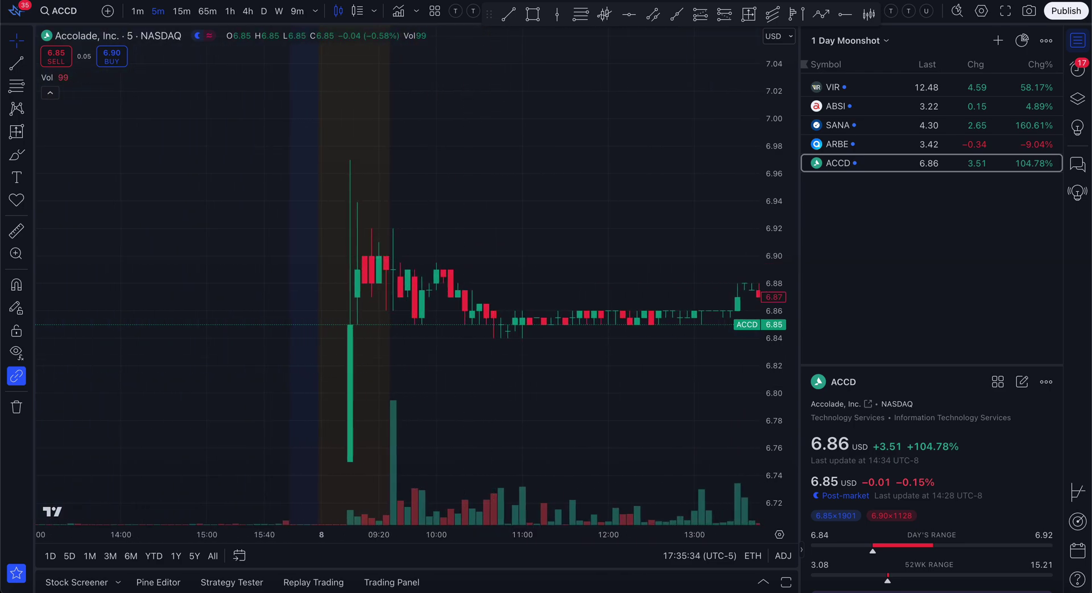
Open the stock screener at tradingview.com/screener and load the saved 1 Day Moonshots screen.
key("ctrl+Tab")
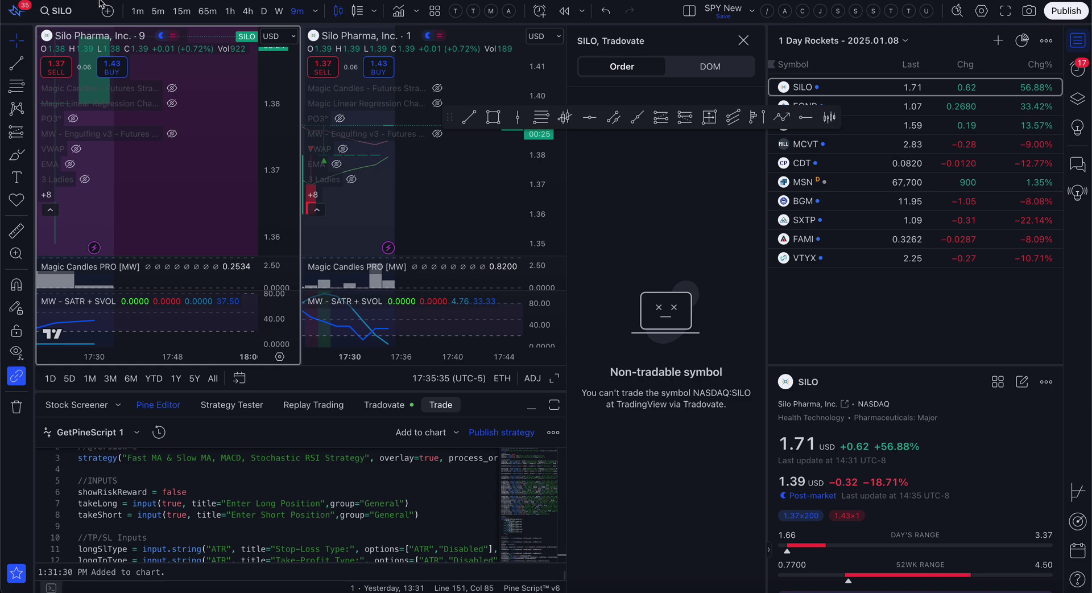
key("ctrl+Tab")
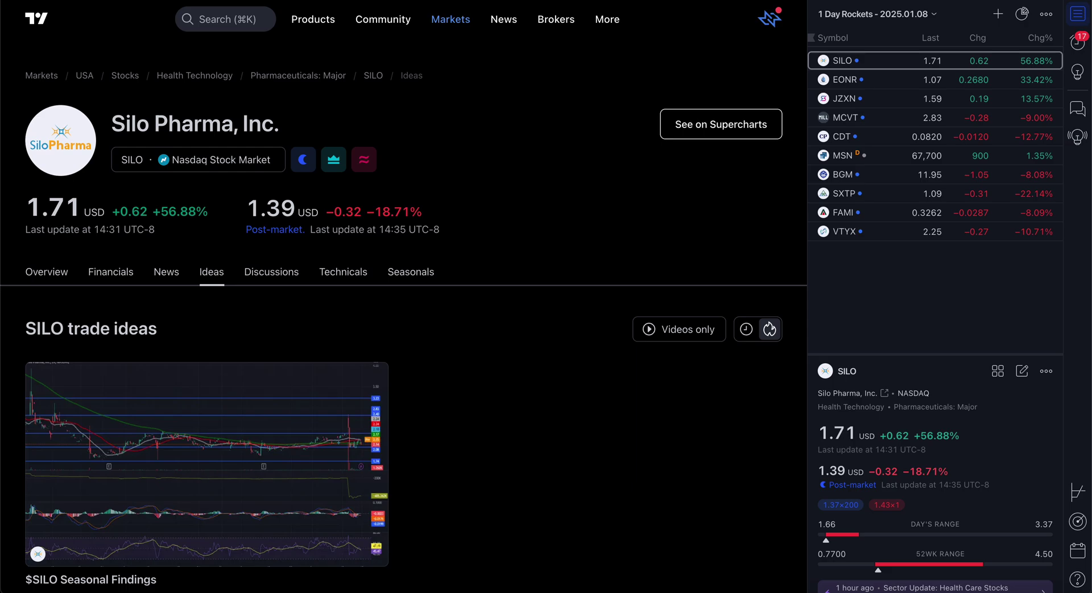
key("super+l")
type("tradingview.c")
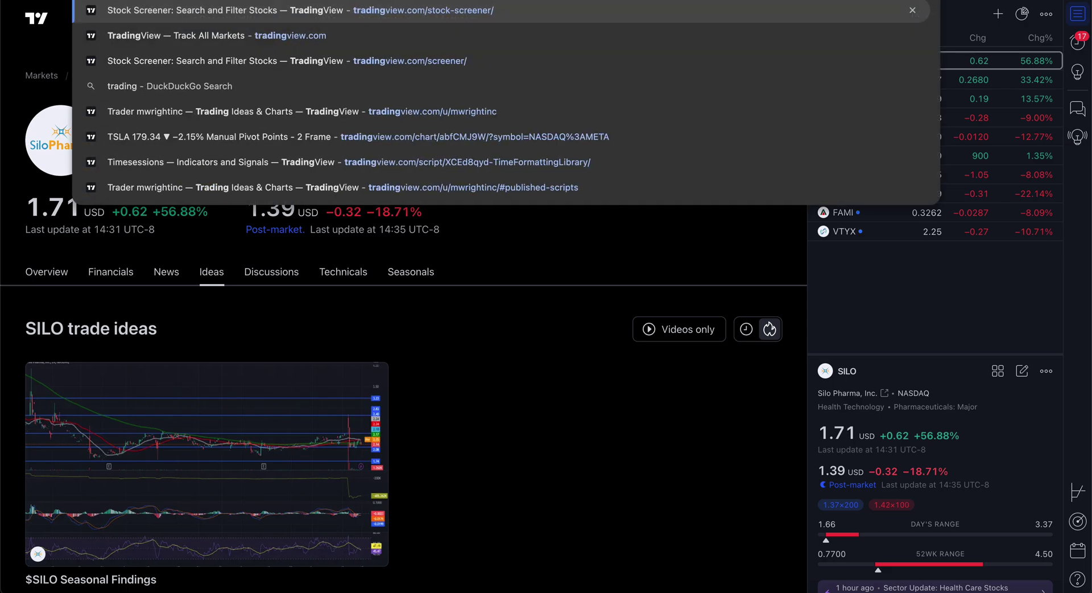
type("sc")
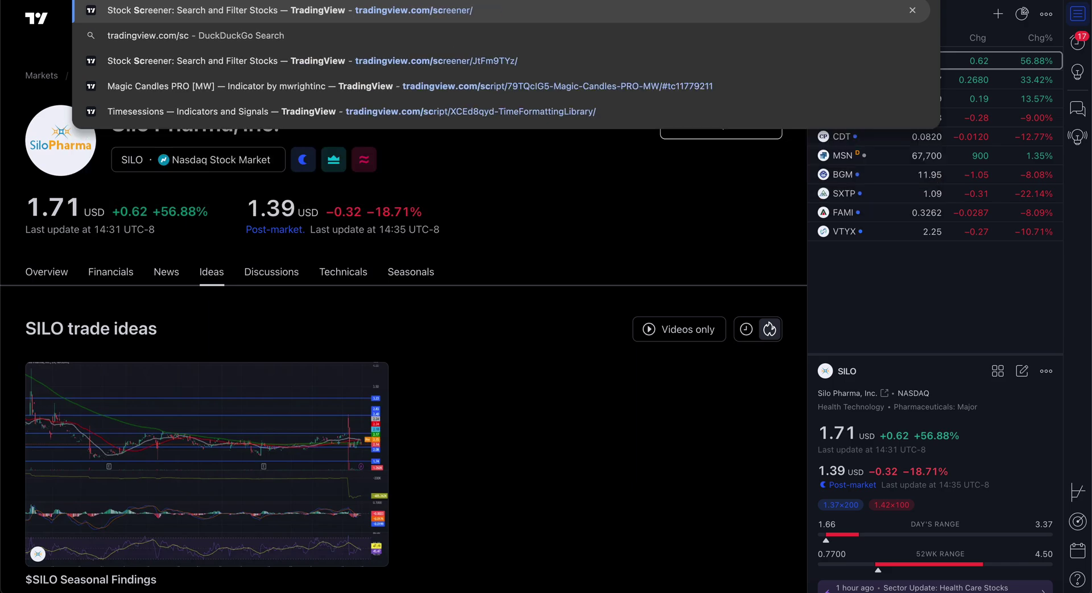
key("Return")
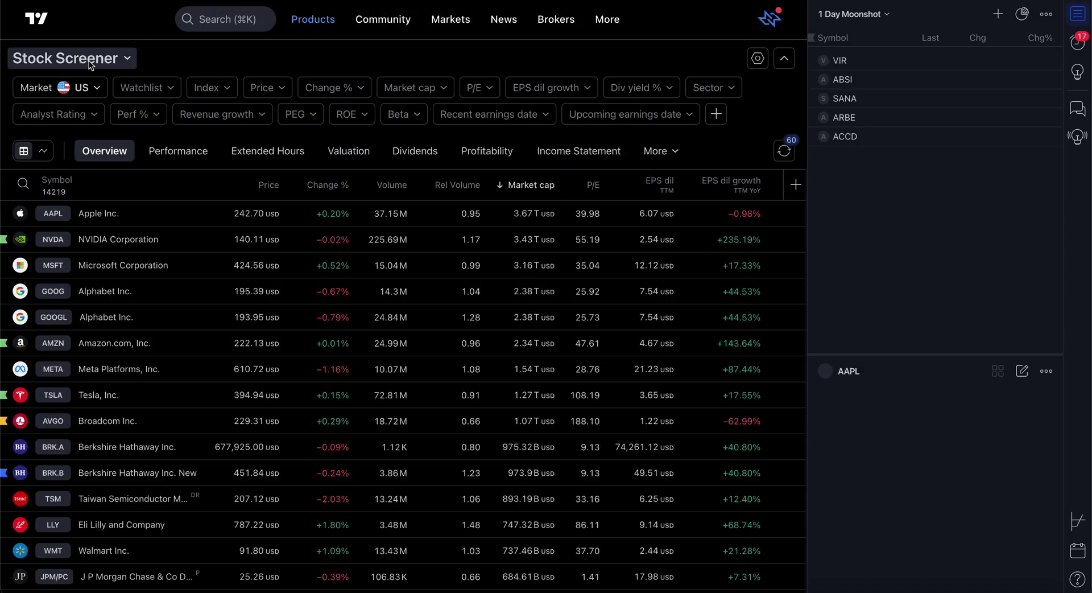
left_click(88, 59)
left_click(59, 235)
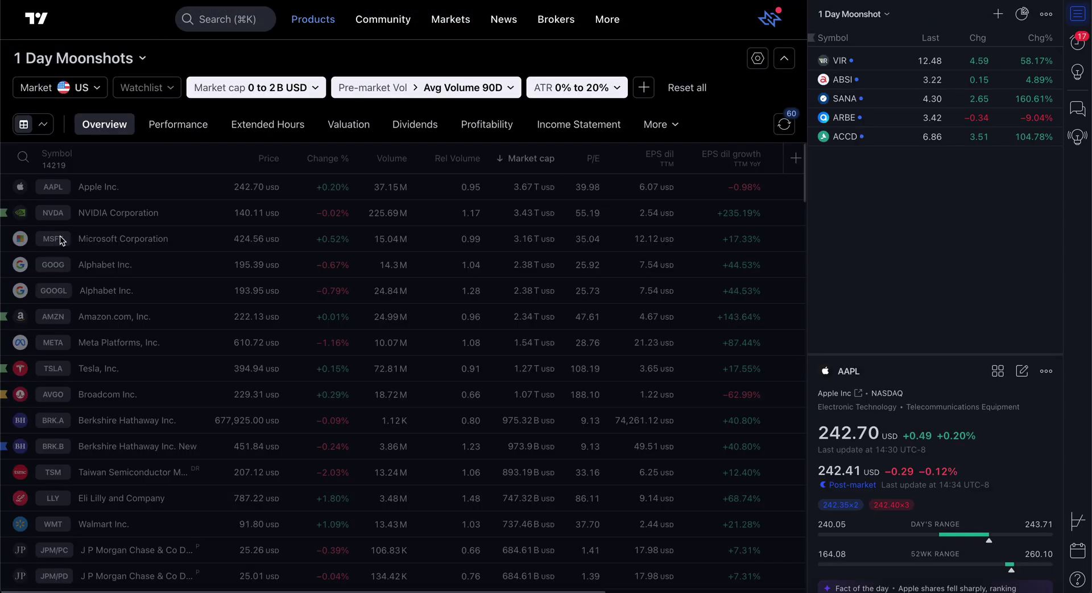